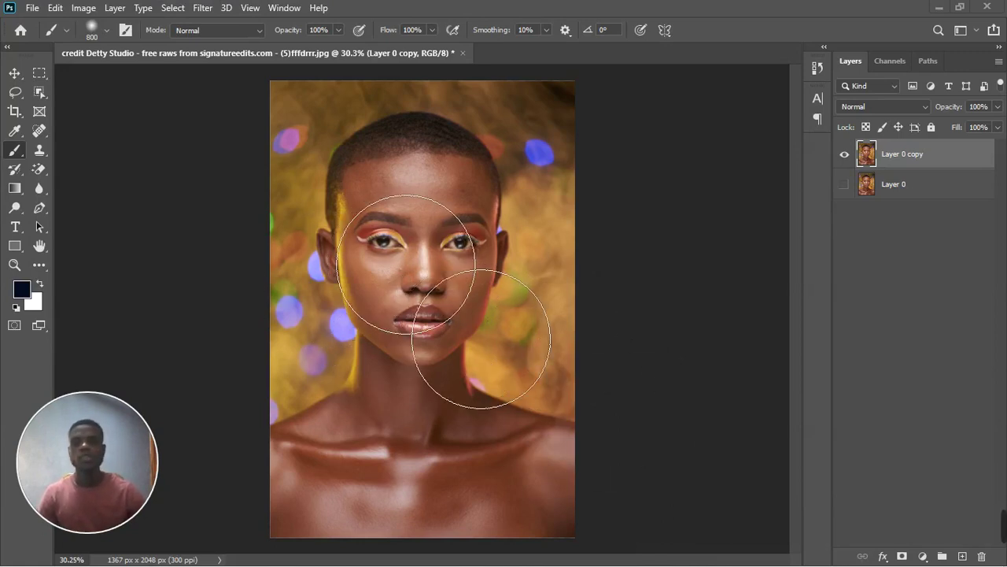
Compare the Layer 0 copy with the original Layer 0 by toggling their visibility
key("ctrl+minus")
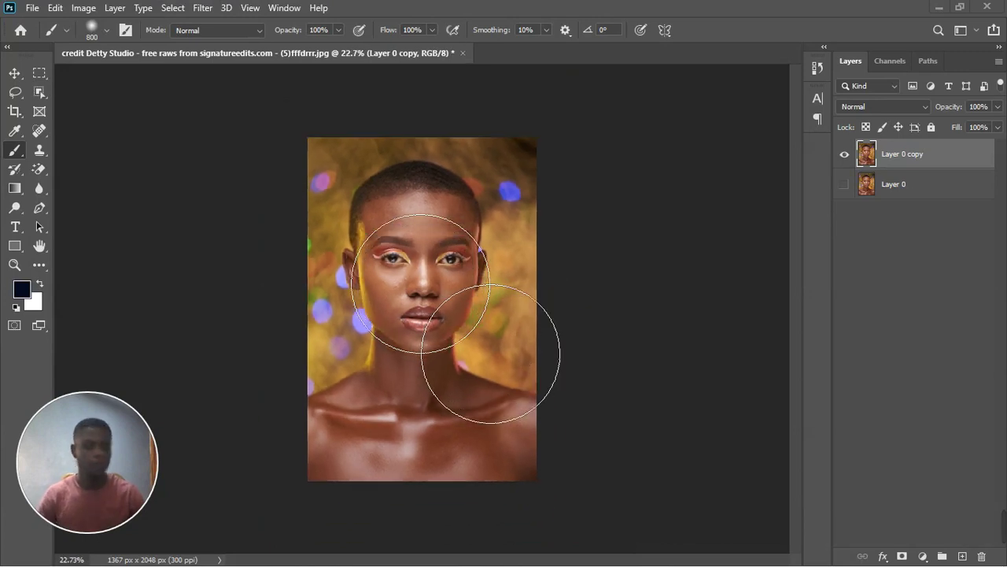
key("ctrl+plus")
key("ctrl+plus")
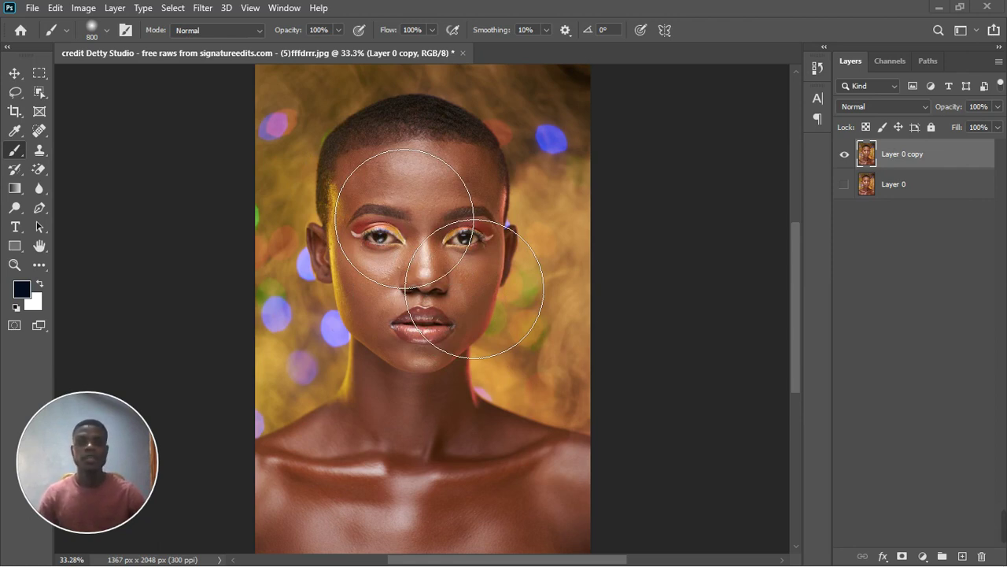
scroll(418, 253, "down", 1)
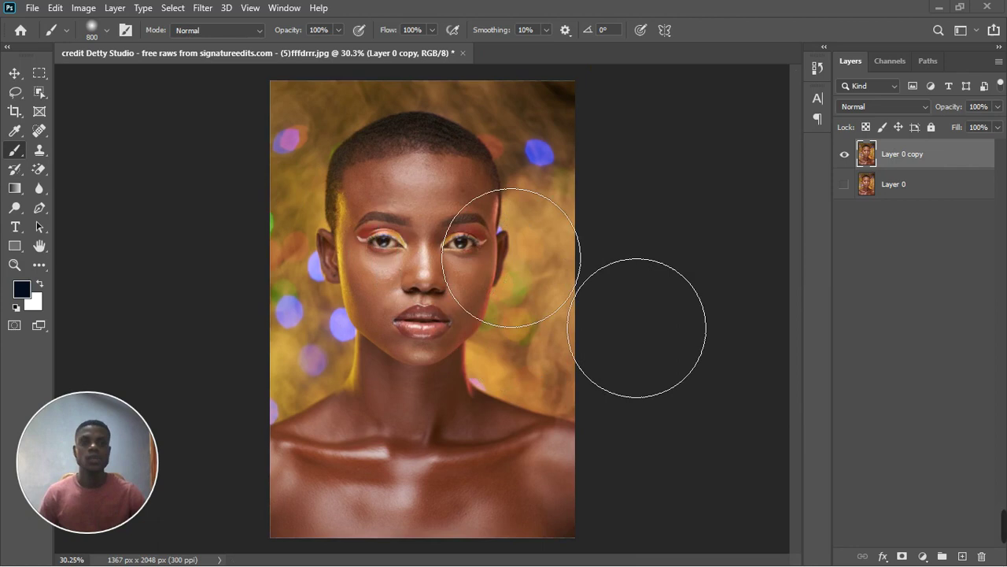
left_click(847, 156)
left_click(845, 183)
left_click(845, 154)
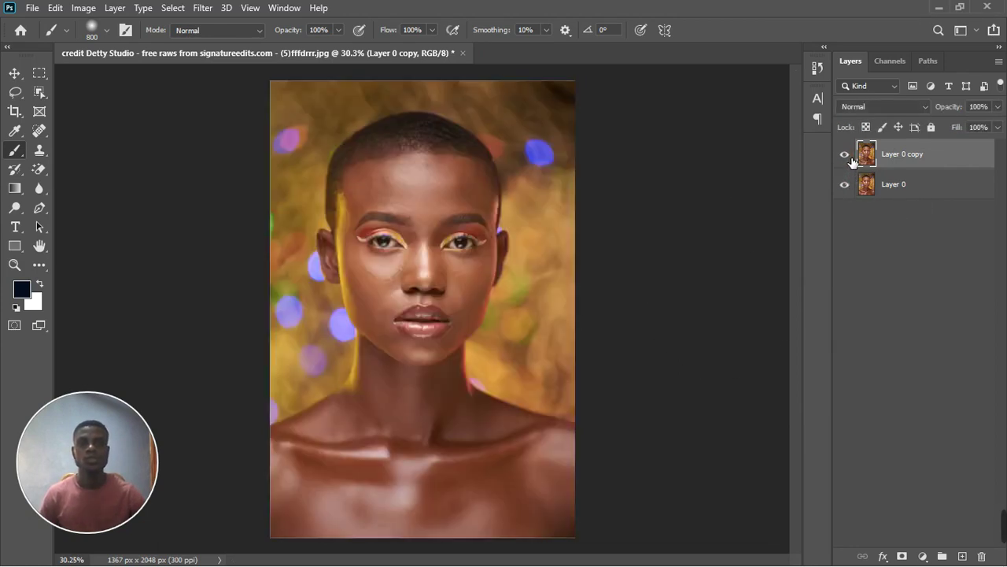
left_click(847, 156)
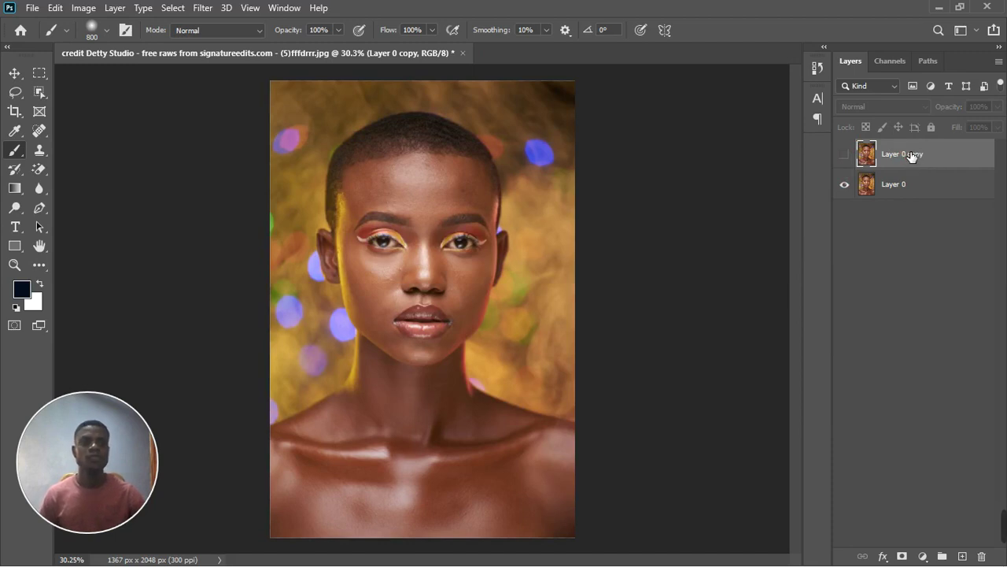
Rename Layer 0 copy to 'image to edit', hide Layer 0 and fit the image to the window
double_click(912, 156)
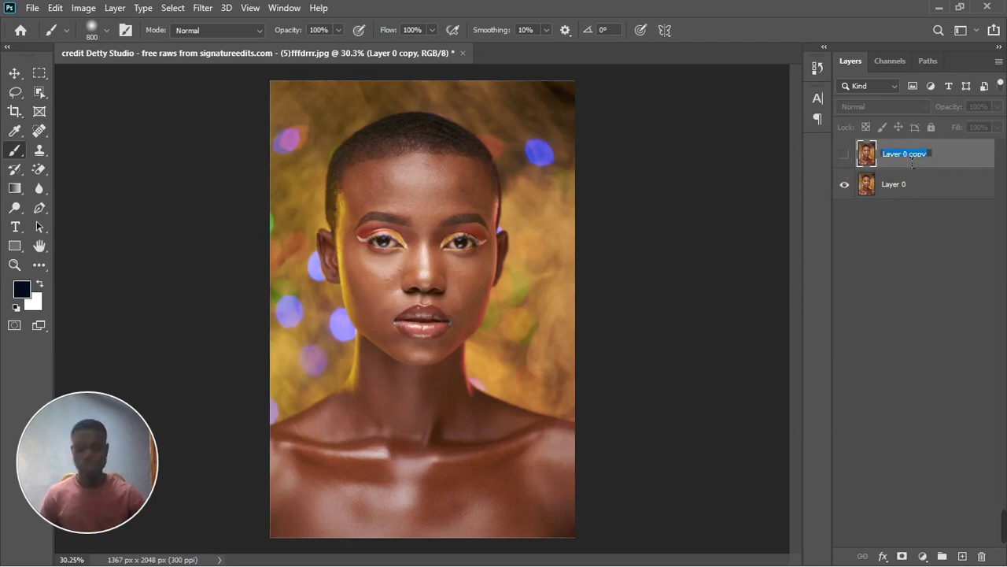
type("image to edit")
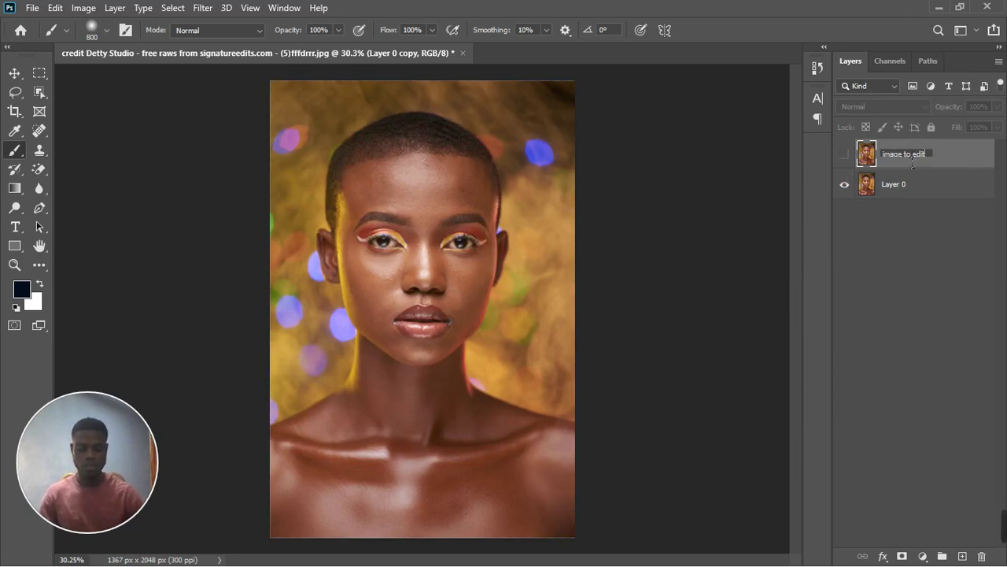
key("Return")
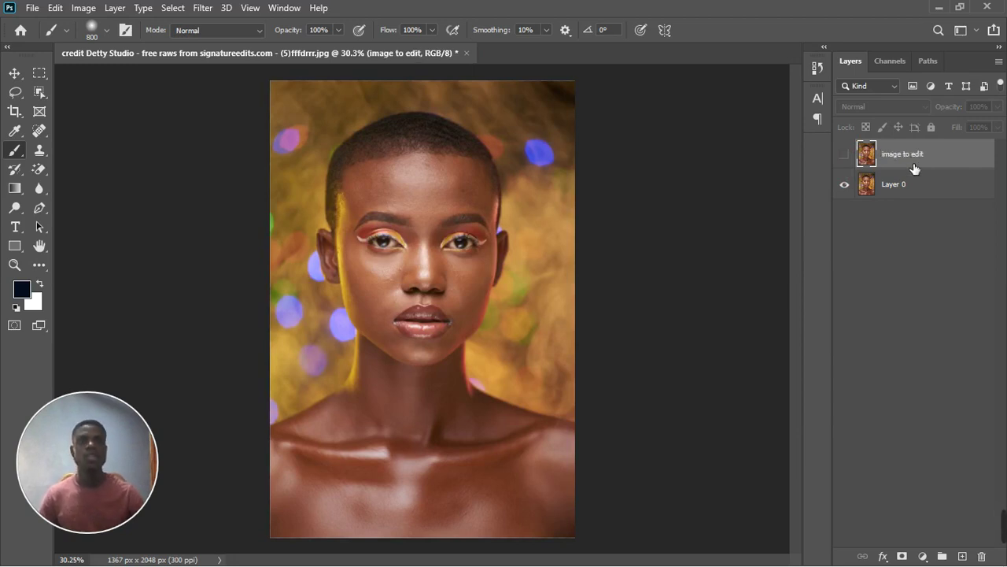
left_click(849, 190)
key("ctrl+minus")
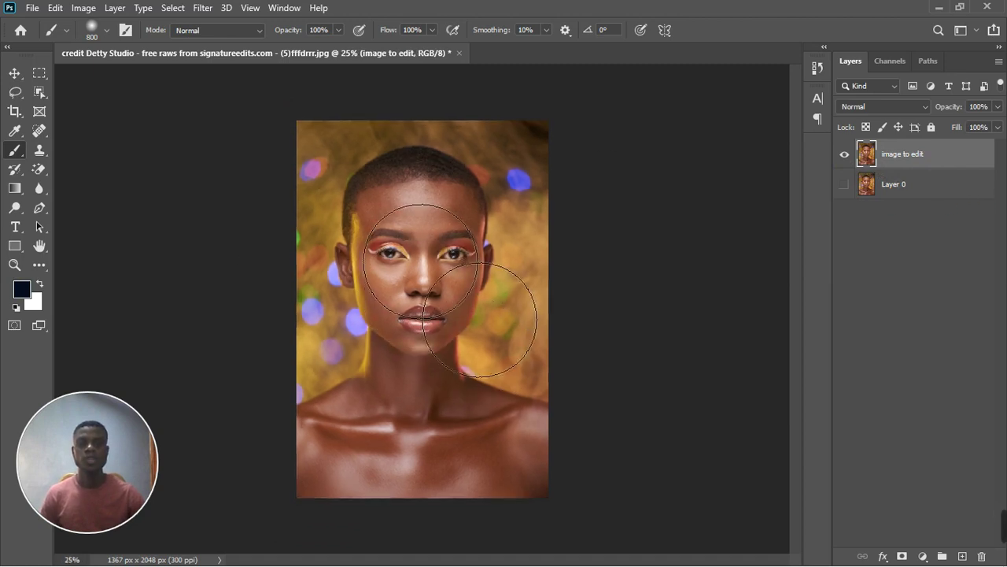
key("ctrl+0")
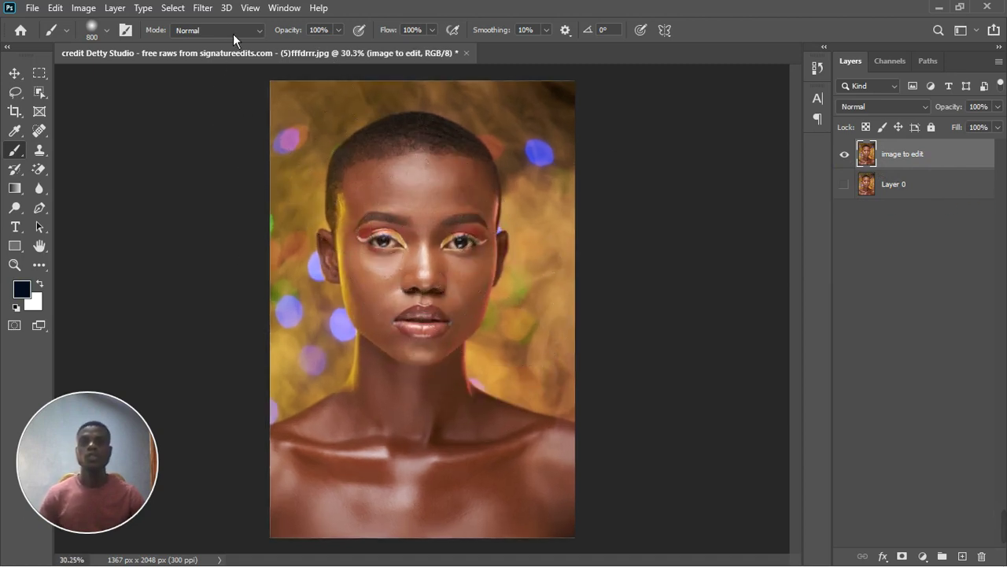
Open Filter > Liquify and narrow the face width at the cheeks
left_click(215, 11)
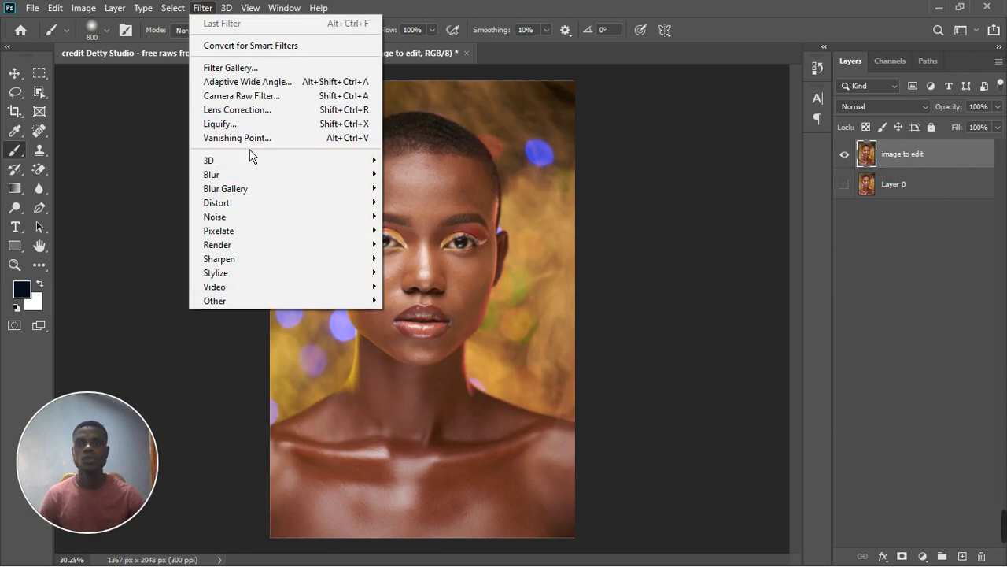
left_click(251, 124)
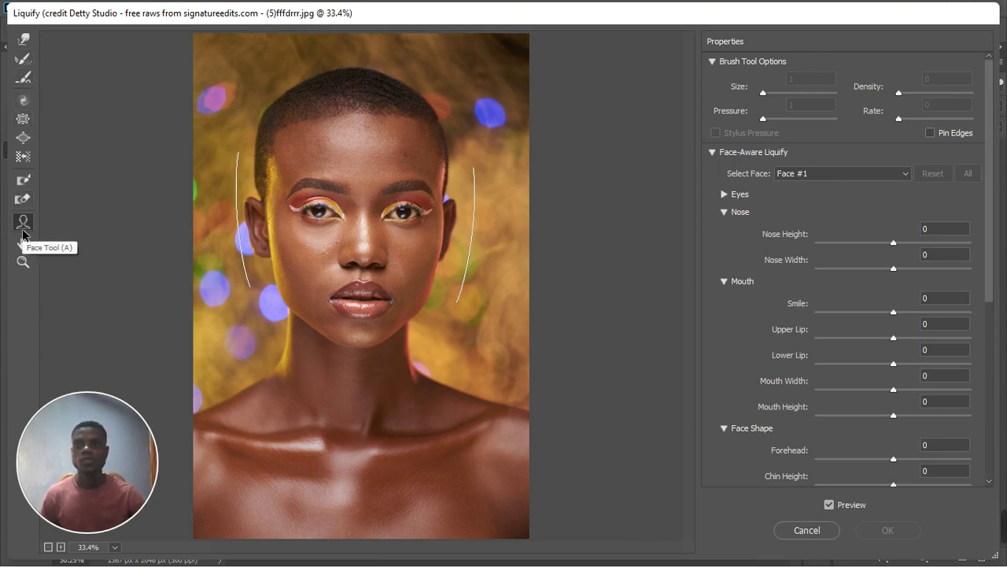
mouse_move(448, 254)
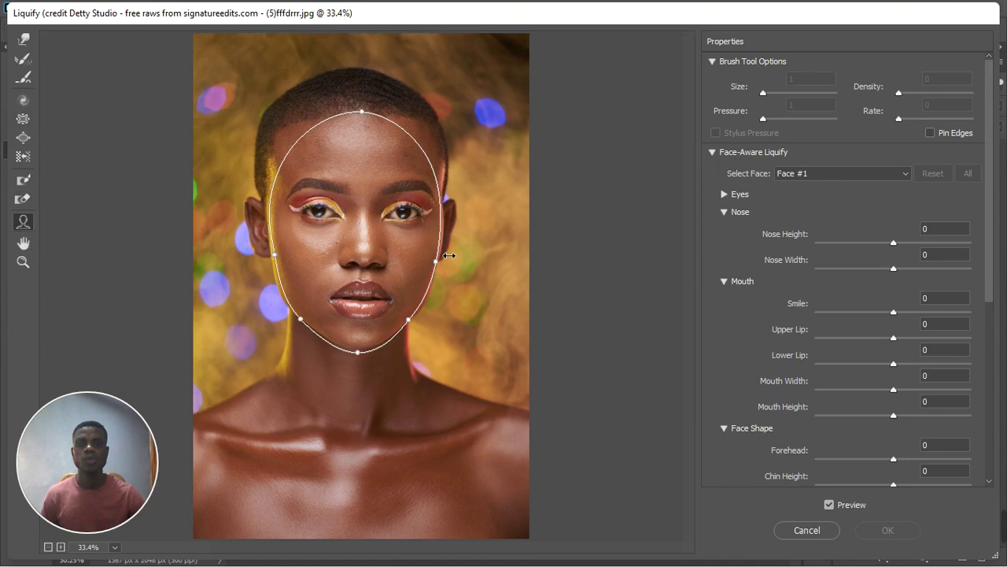
scroll(350, 171, "up", 1, "alt")
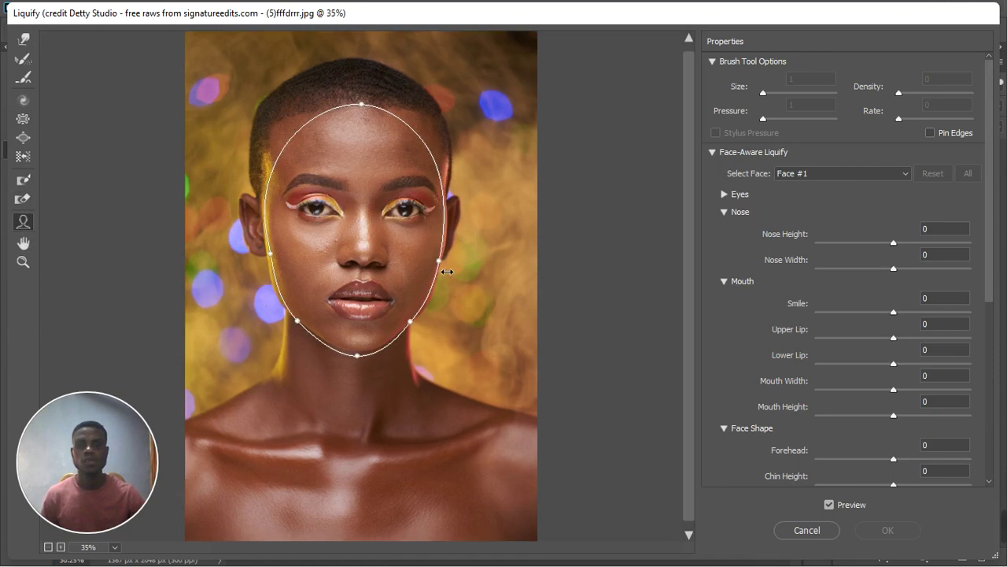
left_click_drag(447, 271, 441, 272)
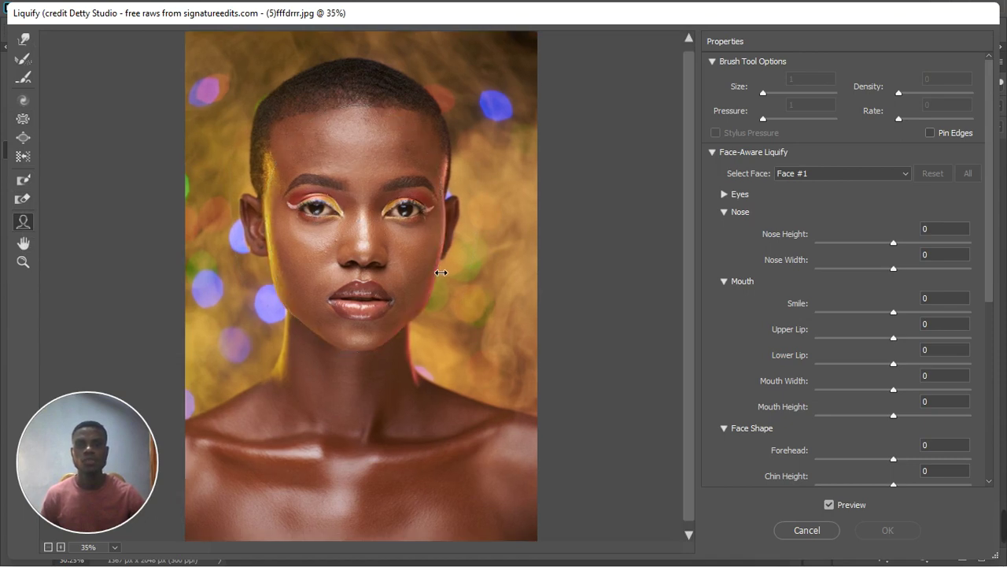
Set Mouth Width -40, Upper Lip -38, Lower Lip 28 and Forehead -22
mouse_move(380, 302)
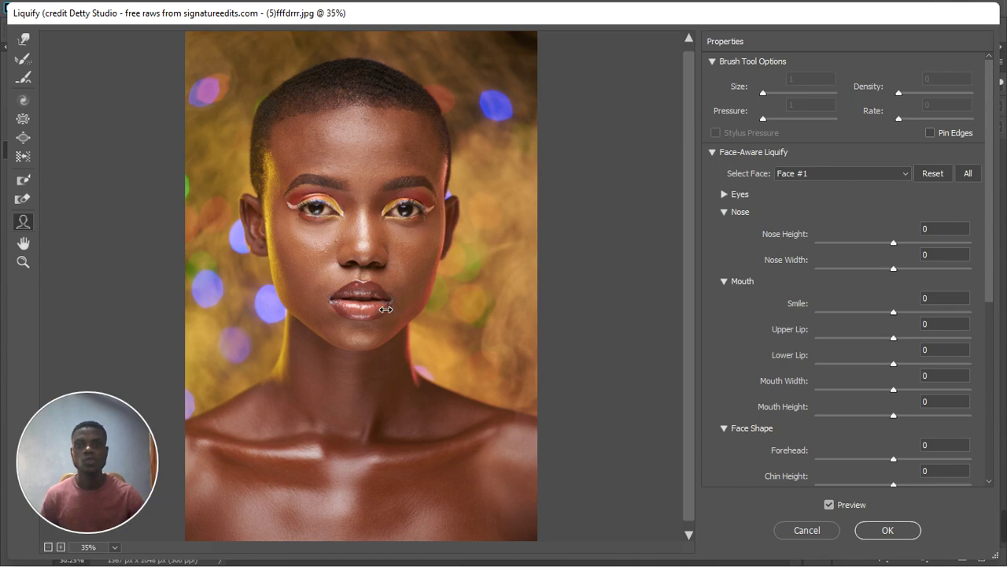
left_click_drag(385, 310, 378, 306)
left_click_drag(373, 306, 369, 337)
mouse_move(440, 269)
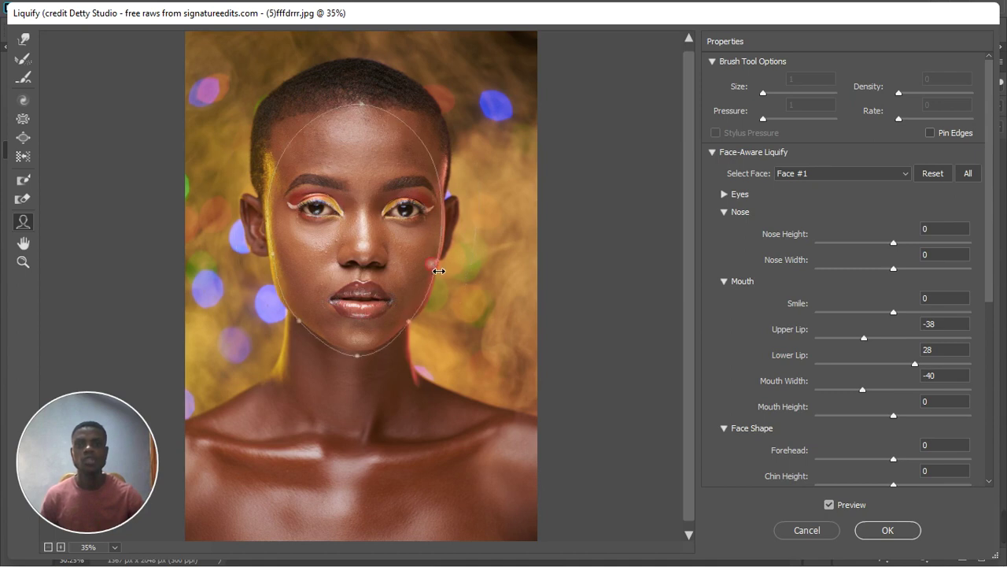
scroll(364, 205, "up", 1)
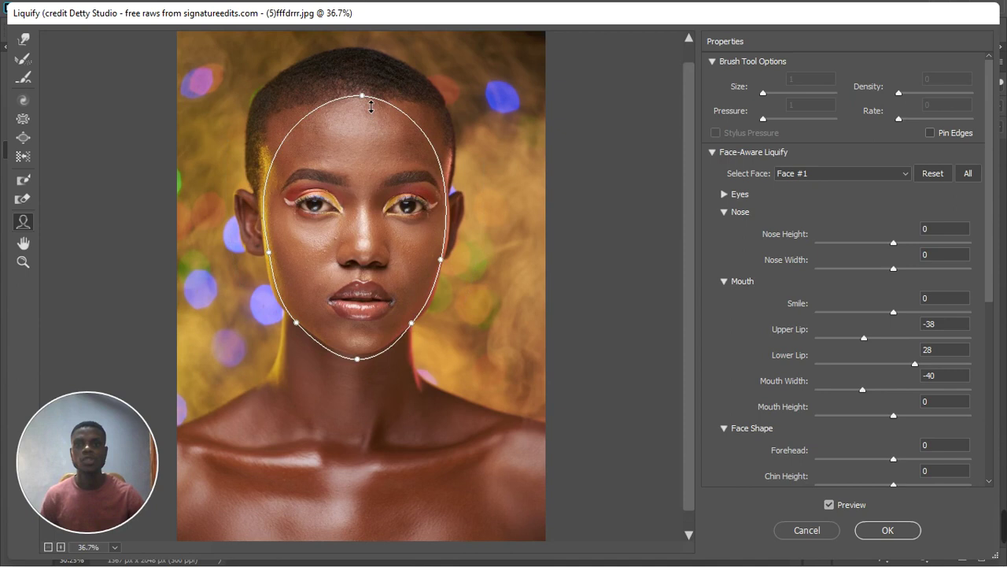
left_click_drag(369, 109, 329, 112)
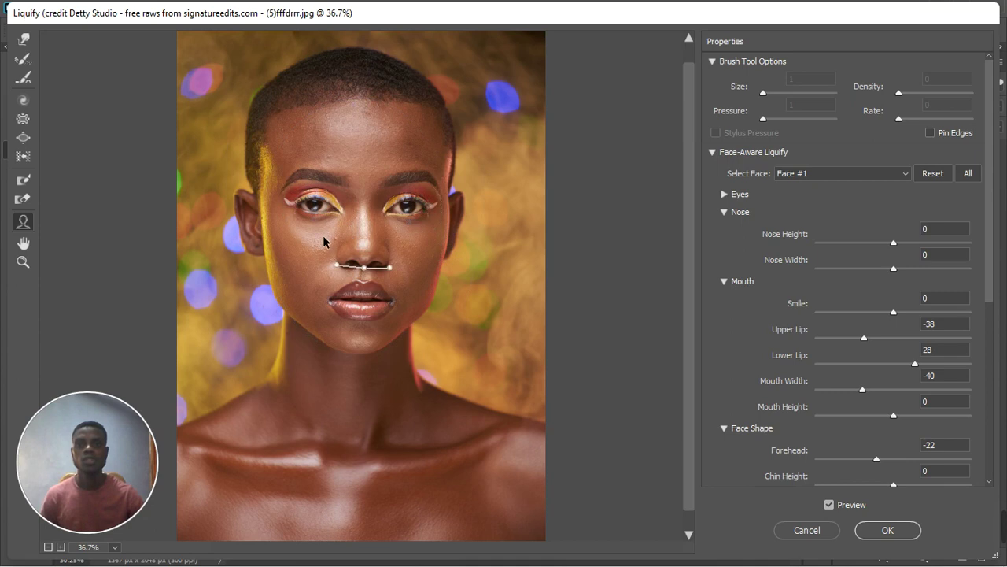
Use the Forward Warp Tool at brush size 400 to push the head outline and hairline
left_click(23, 40)
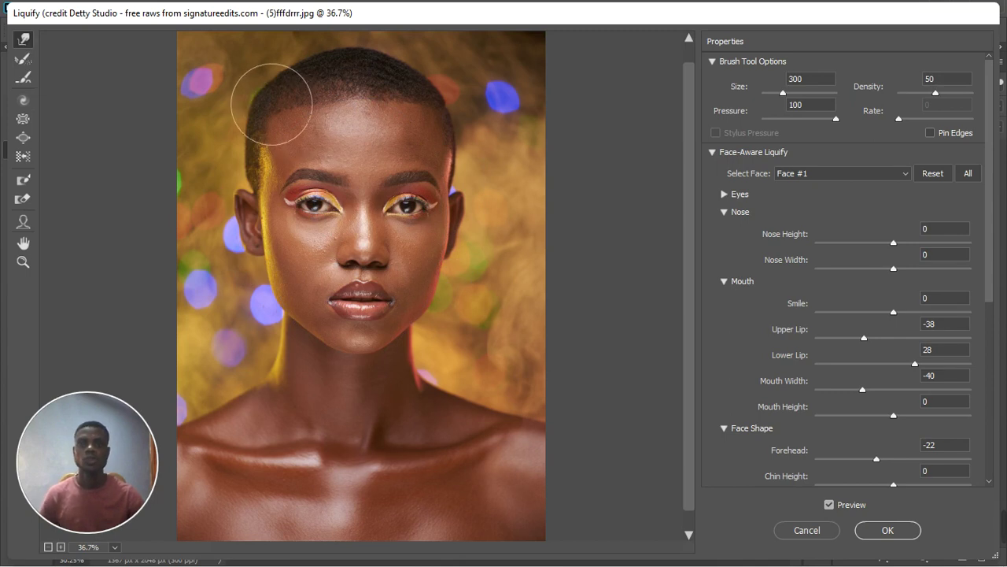
key("ctrl+plus")
scroll(296, 132, "down", 1)
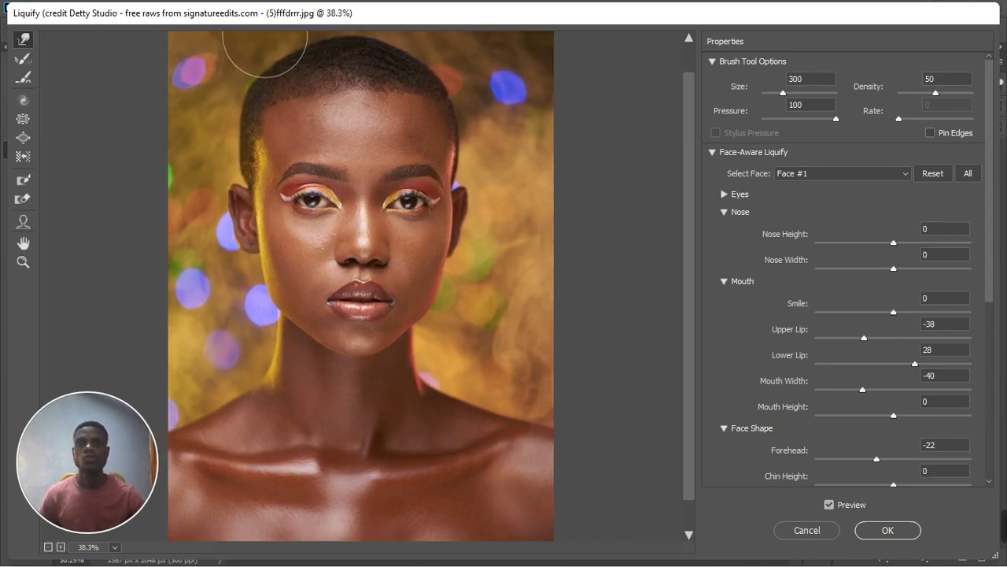
scroll(264, 35, "up", 2)
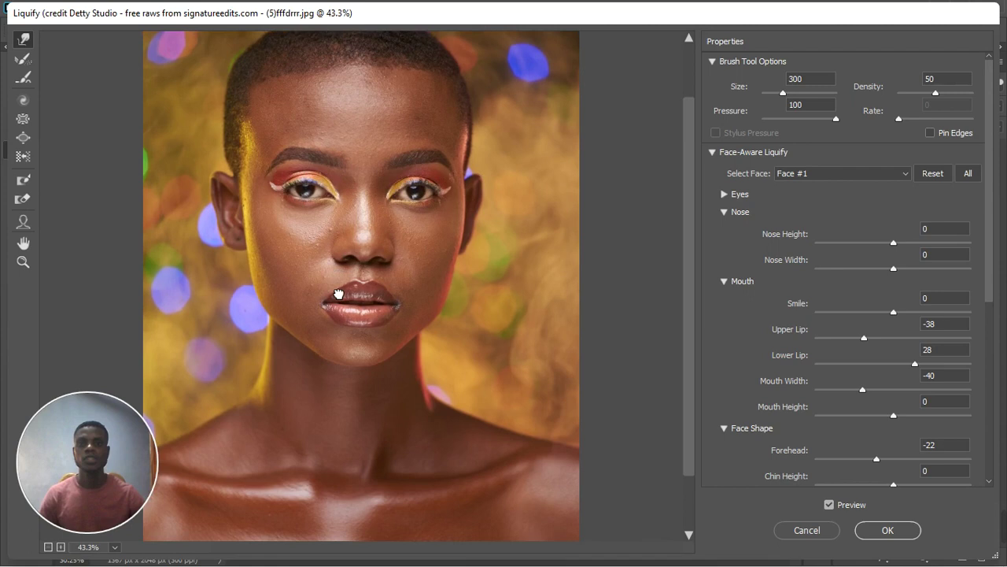
scroll(346, 299, "up", 2)
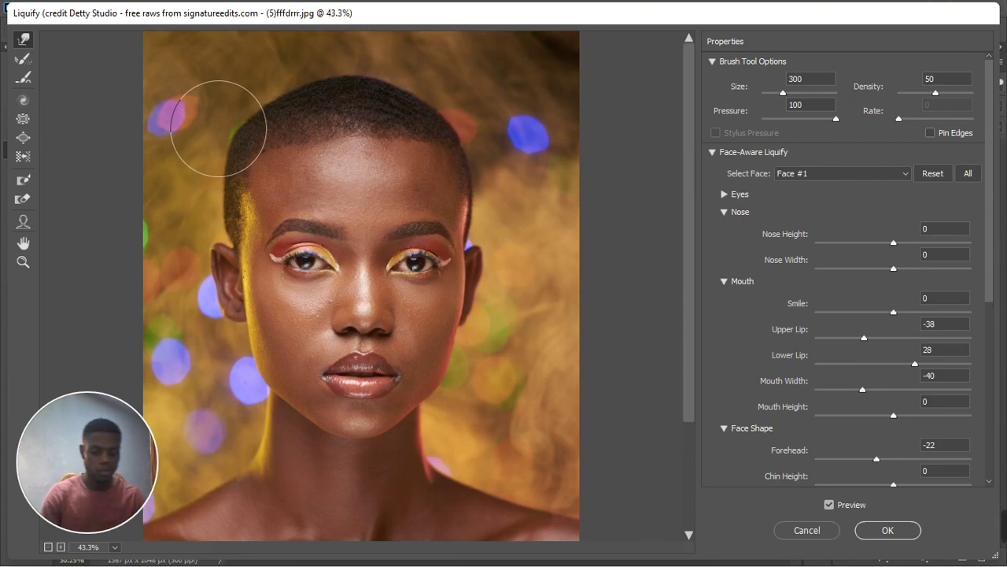
key("bracketright")
key("bracketright")
key("bracketright")
key("bracketright")
key("bracketright")
key("bracketright")
key("bracketright")
key("bracketright")
key("bracketright")
key("bracketright")
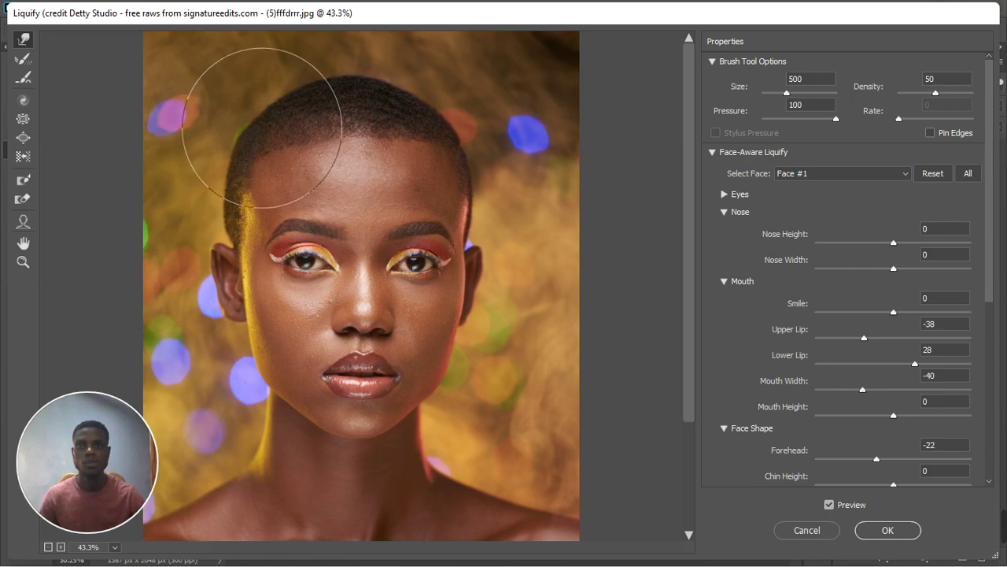
key("bracketleft")
key("bracketleft")
key("bracketleft")
key("bracketleft")
key("bracketleft")
key("bracketleft")
key("bracketleft")
key("bracketleft")
key("bracketleft")
key("bracketleft")
key("bracketleft")
key("bracketleft")
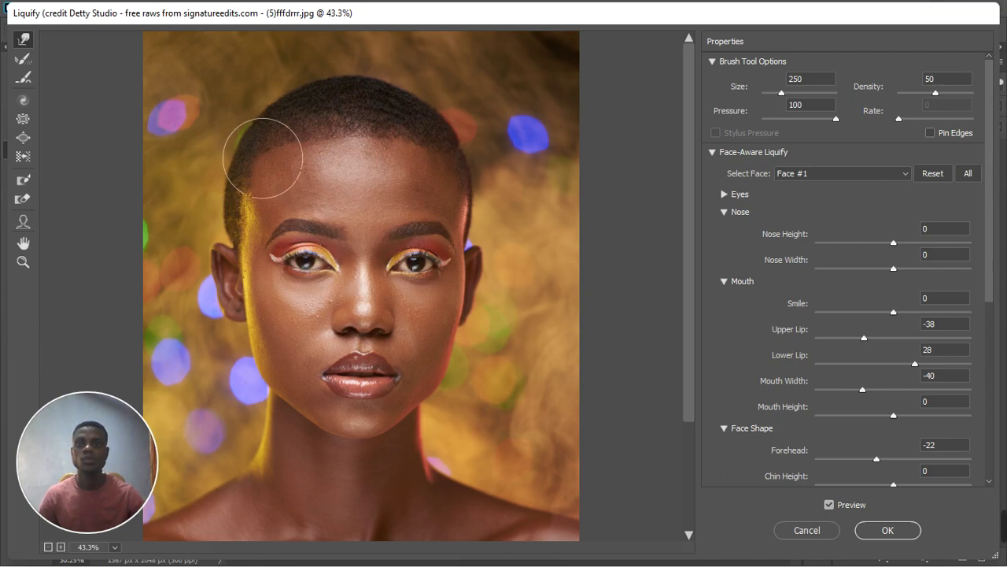
scroll(349, 266, "down", 5)
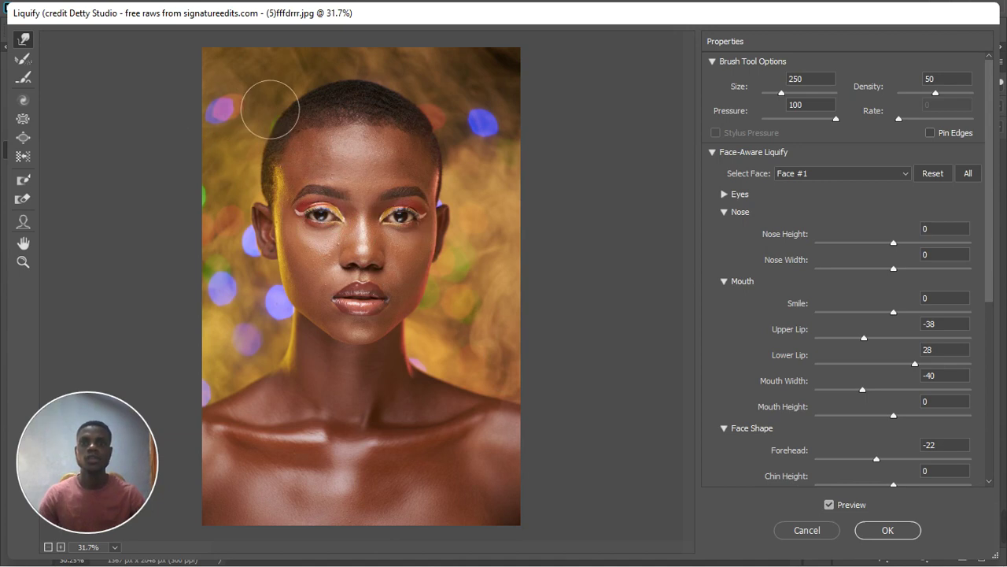
scroll(266, 103, "up", 1)
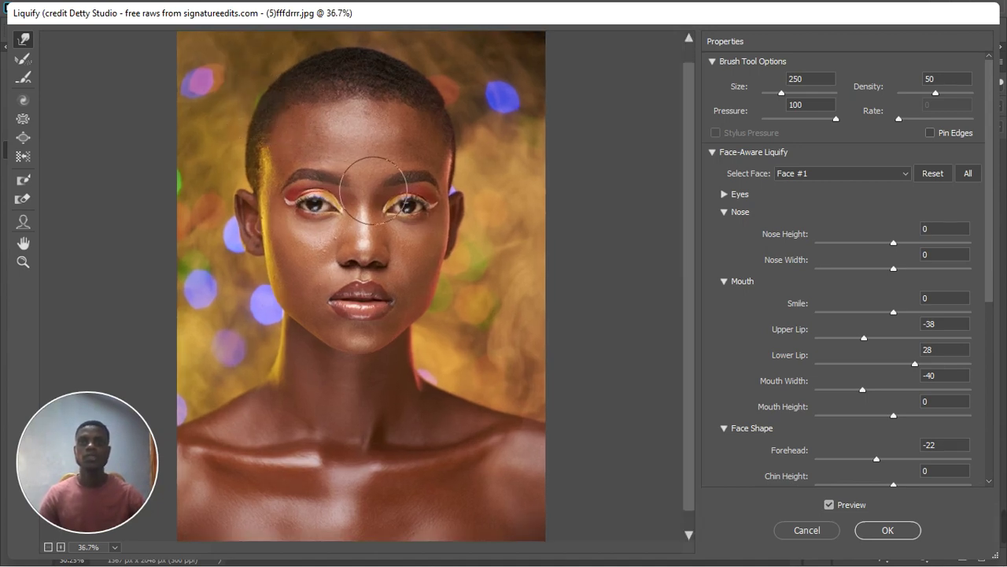
scroll(366, 167, "down", 1)
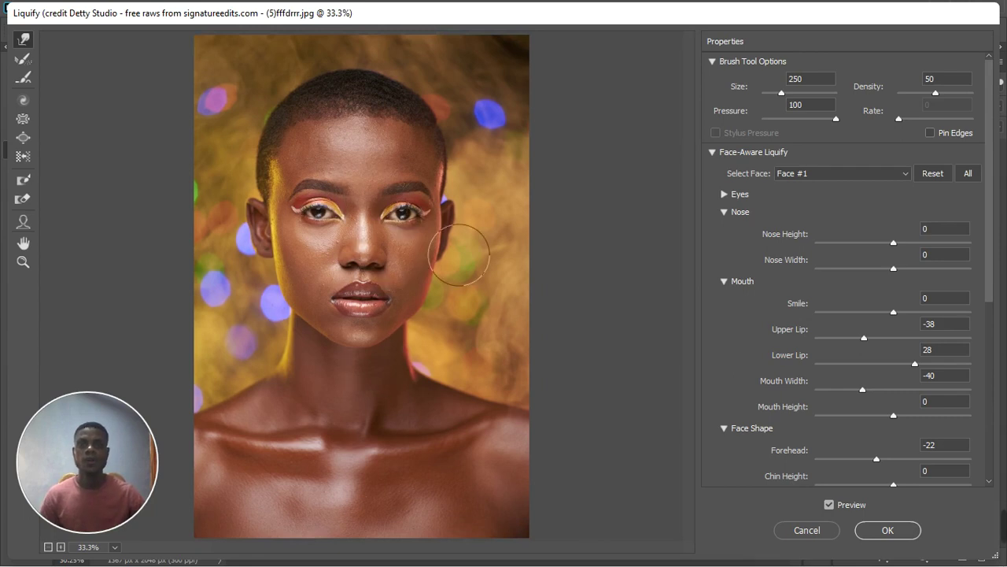
Toggle the Liquify preview to compare with the original face, then apply the reshaping with OK
left_click(829, 506)
left_click(830, 506)
left_click(830, 506)
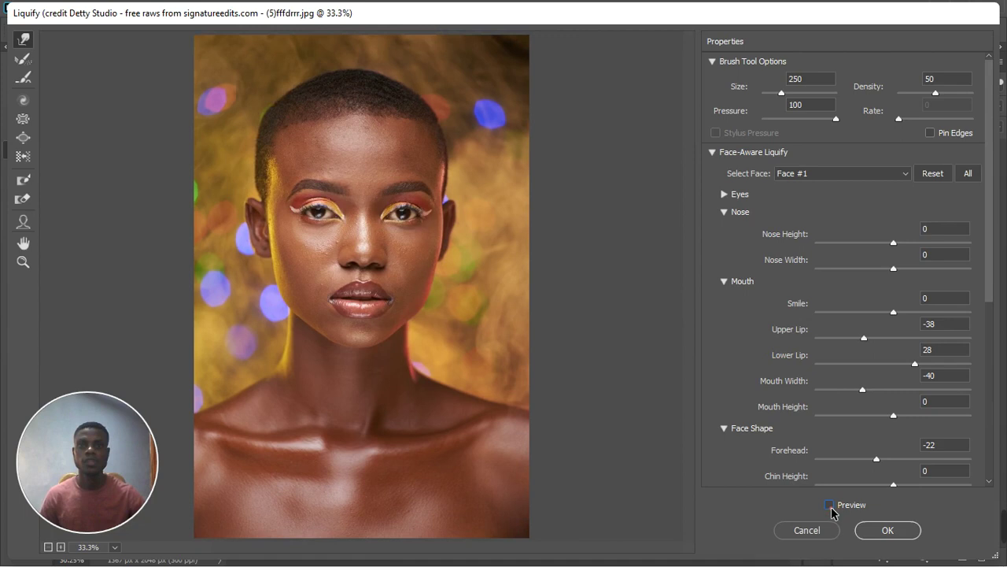
left_click(829, 506)
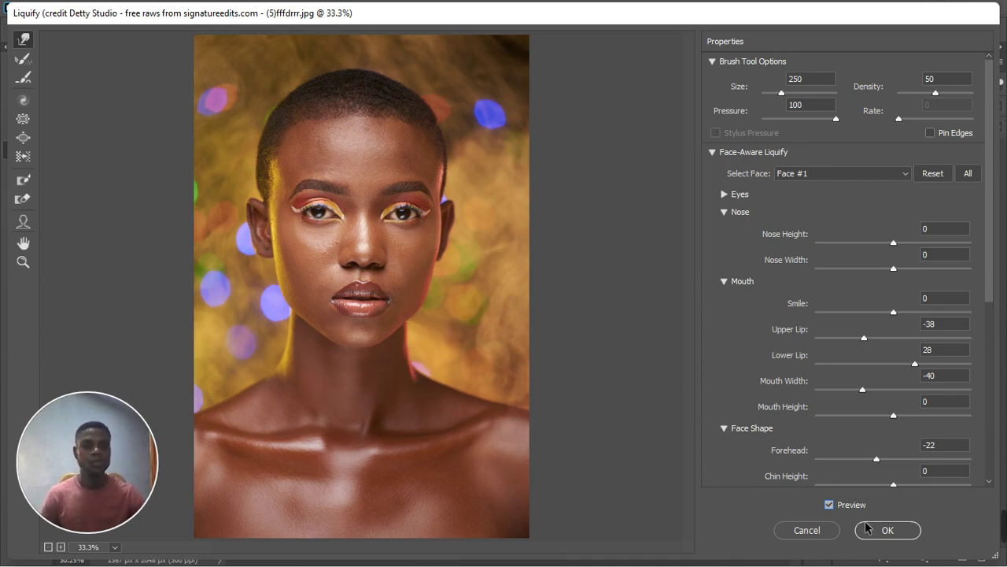
left_click(883, 532)
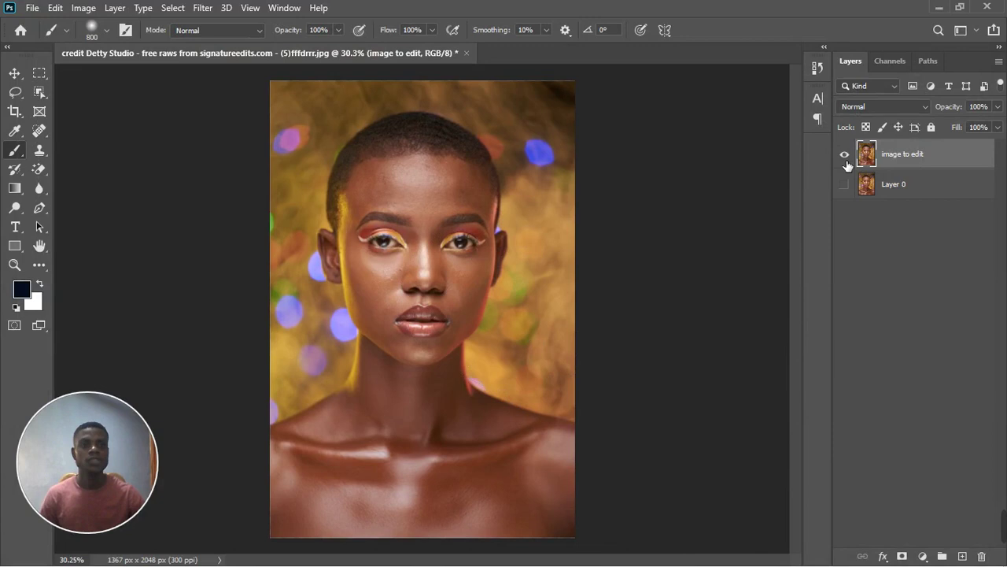
Toggle visibility of 'image to edit' and Layer 0 to compare the liquified face with the original
left_click(845, 154)
left_click(845, 184)
left_click(847, 155)
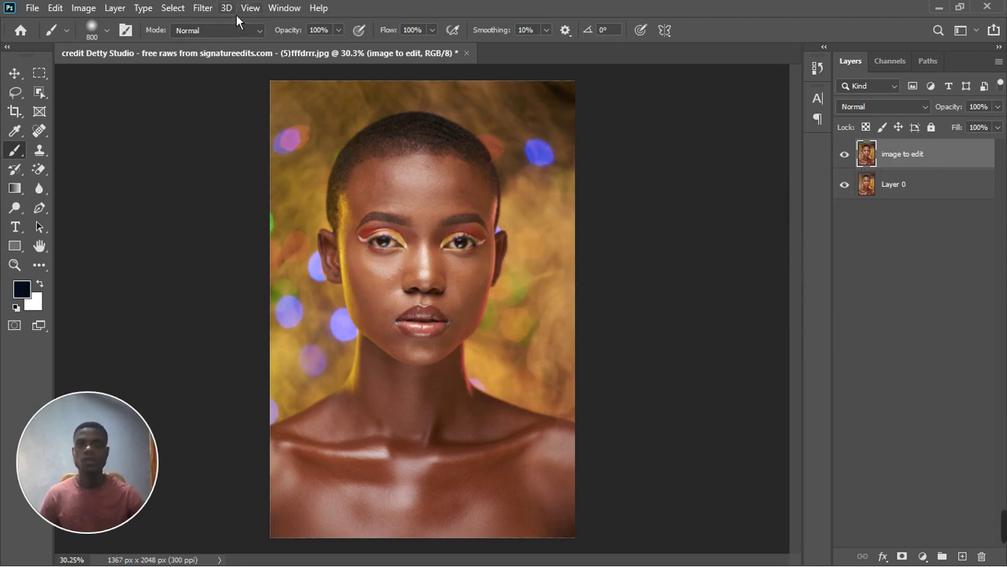
left_click(207, 10)
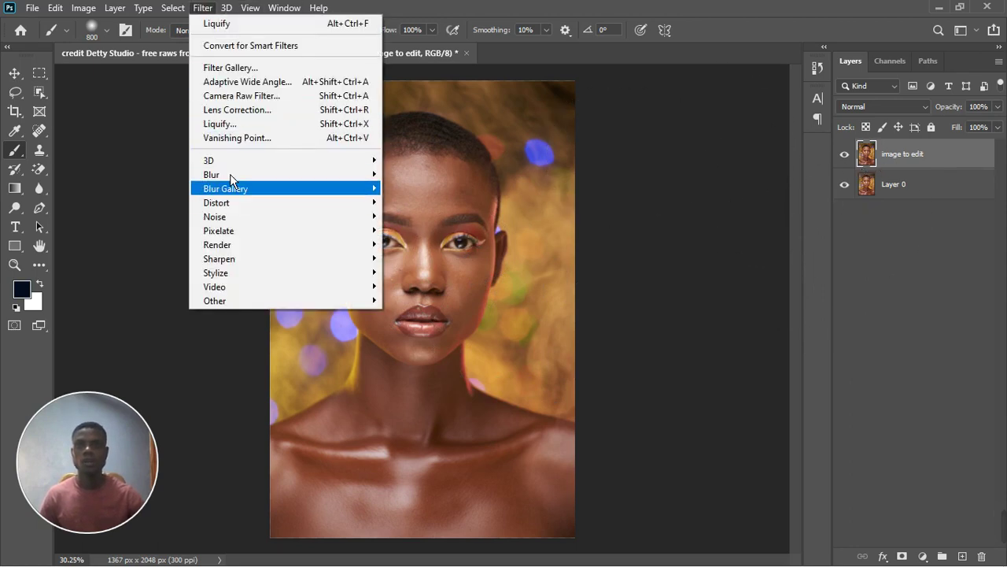
Open the Camera Raw Filter and expand its Basic tone sliders
left_click(253, 101)
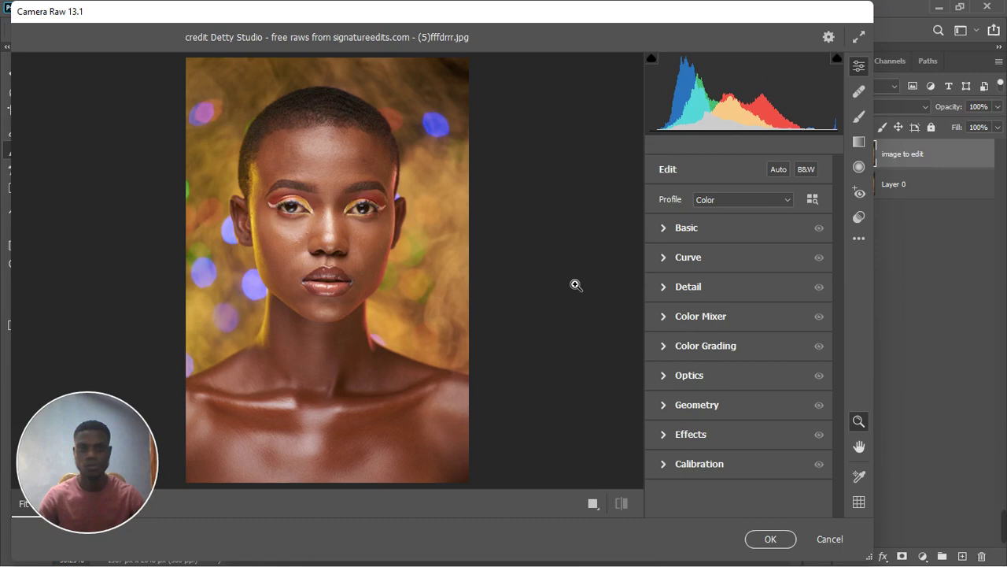
left_click(665, 228)
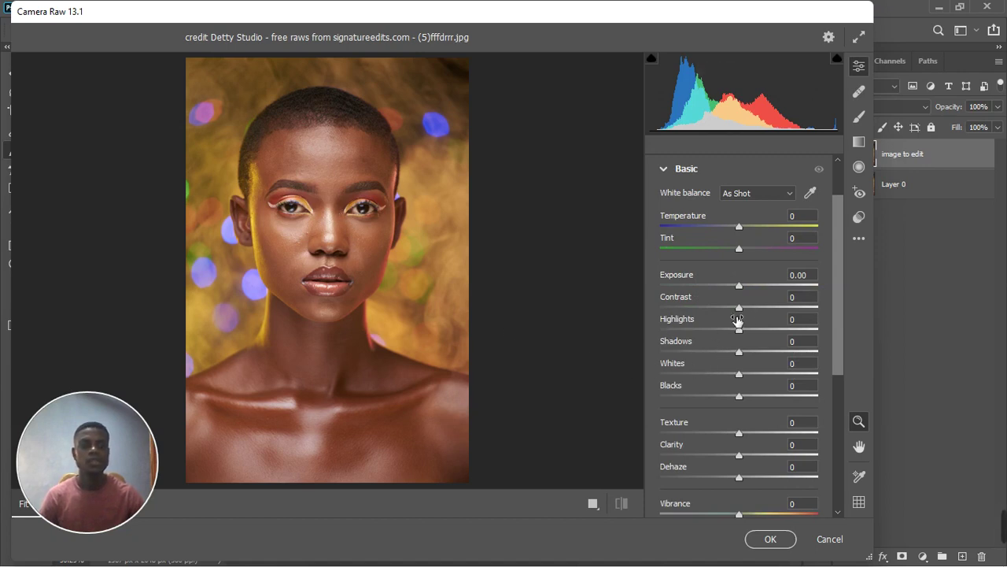
Set Highlights +39, Whites +24, Blacks -18 and Shadows -6 in Camera Raw
left_click_drag(742, 331, 780, 333)
left_click_drag(740, 374, 750, 378)
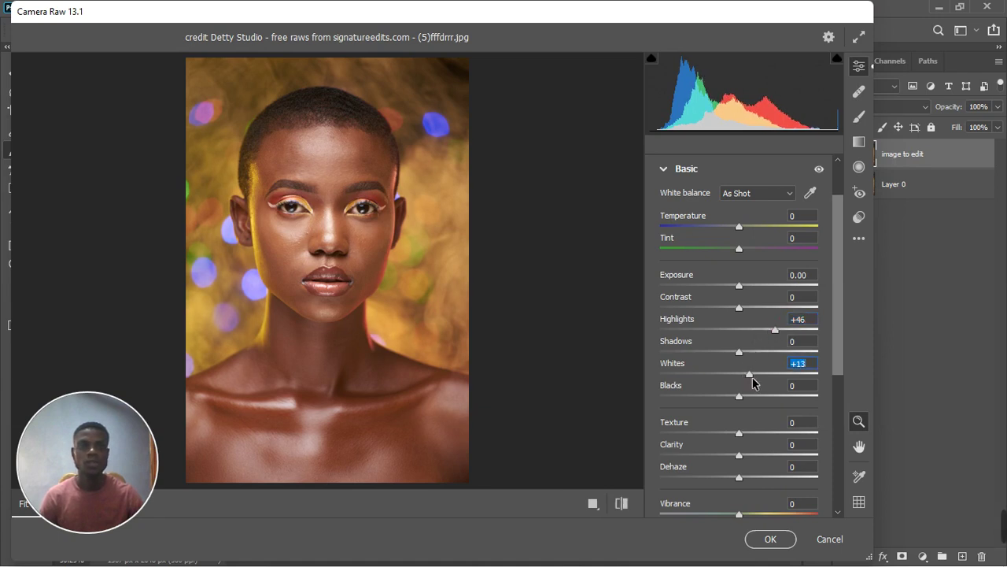
left_click_drag(758, 382, 758, 377)
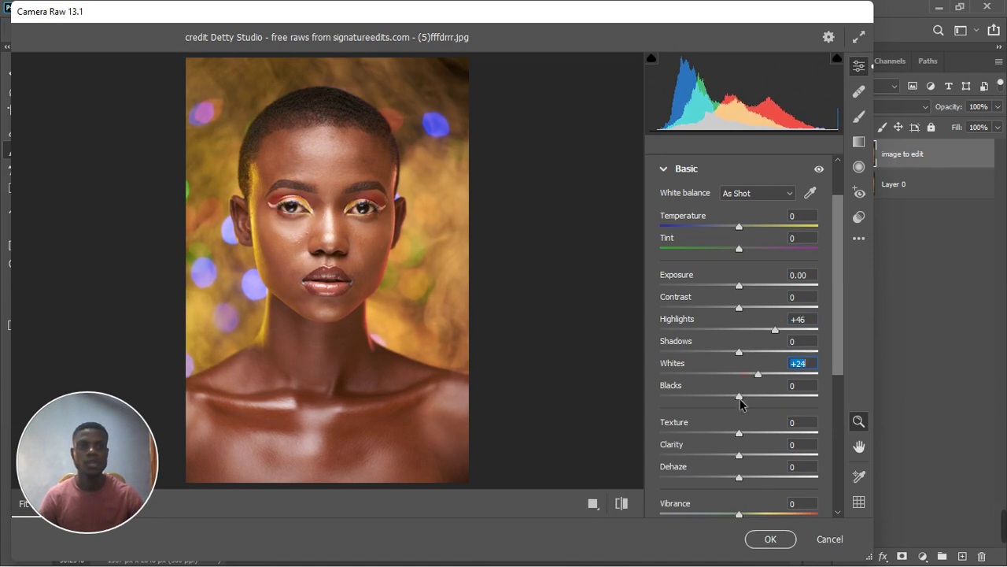
left_click_drag(741, 400, 725, 401)
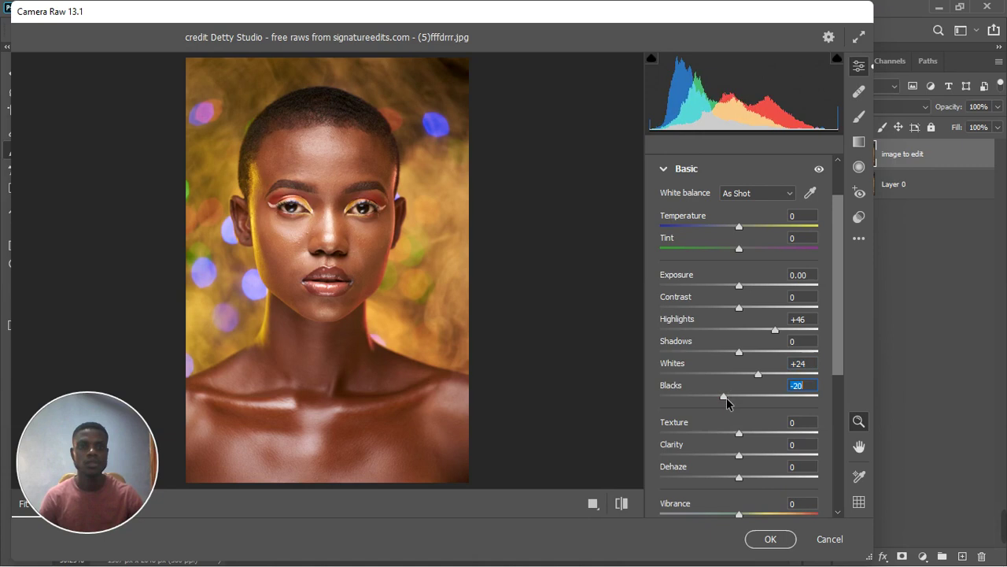
left_click_drag(727, 398, 728, 396)
left_click(775, 329)
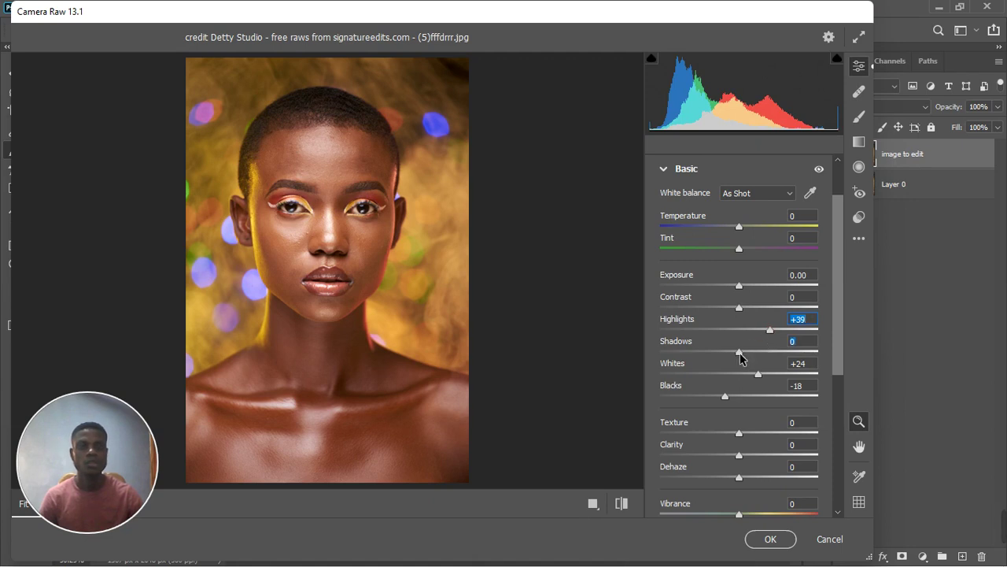
left_click_drag(740, 355, 736, 356)
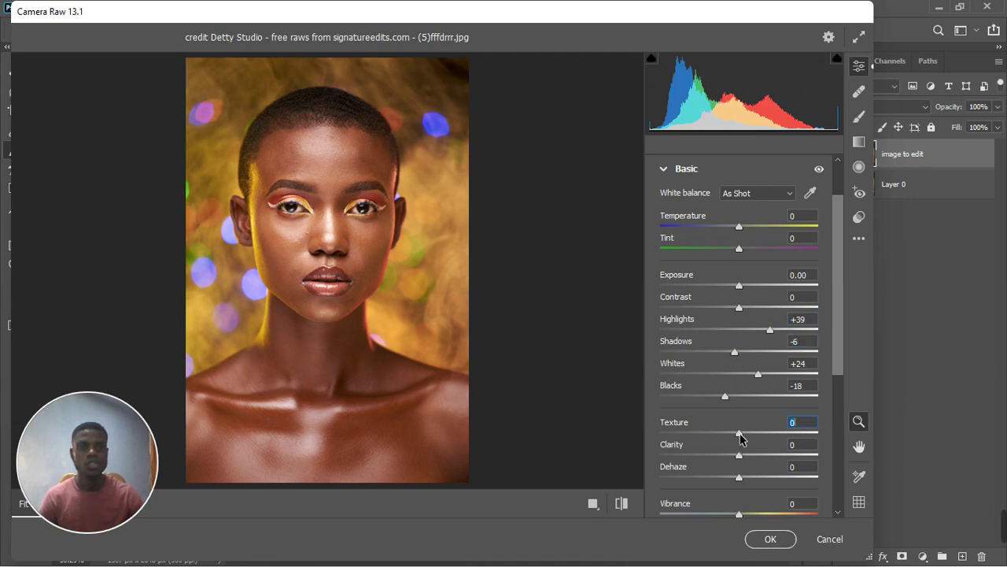
Add Texture +6 and Saturation +7
left_click_drag(740, 437, 746, 439)
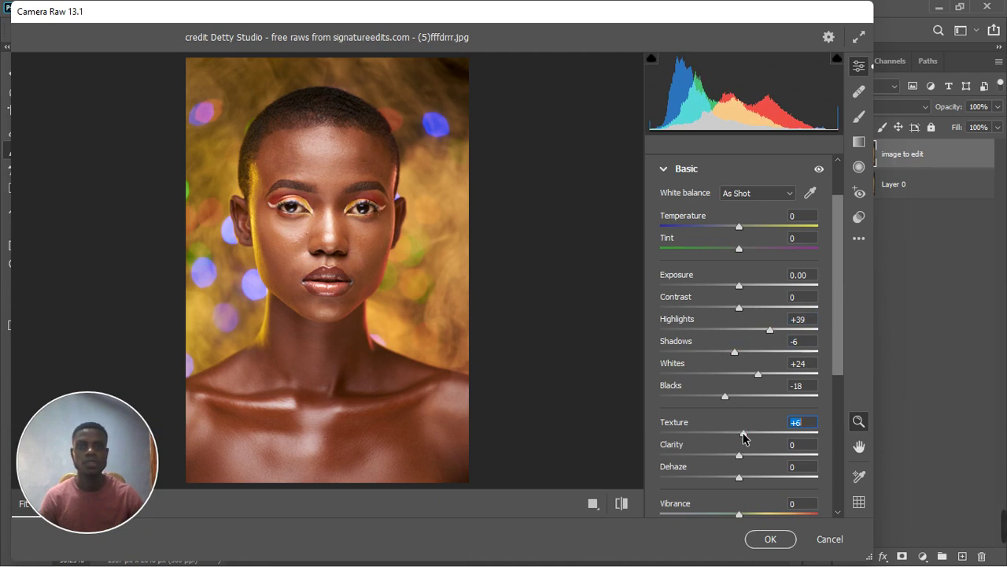
scroll(740, 471, "down", 5)
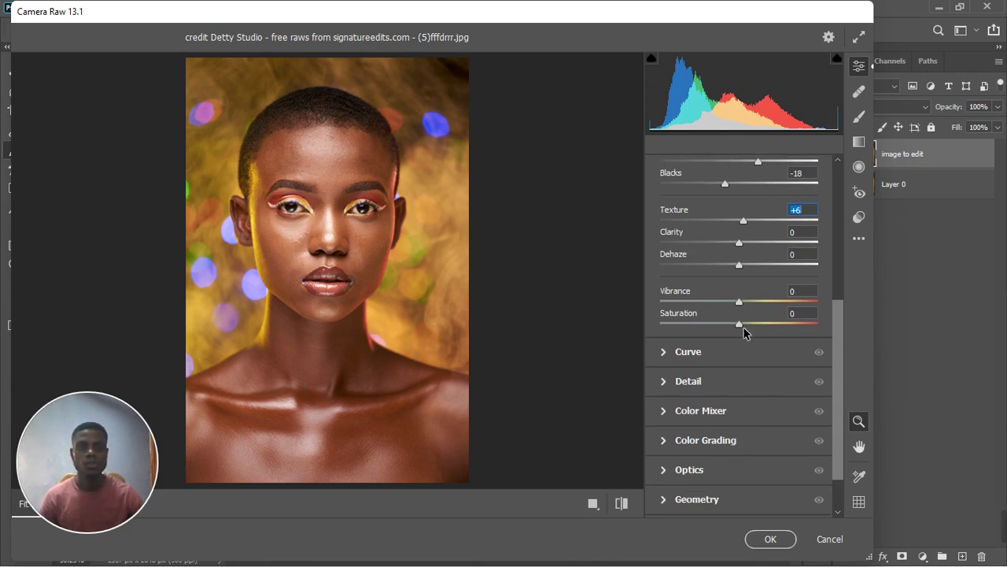
left_click_drag(741, 324, 748, 331)
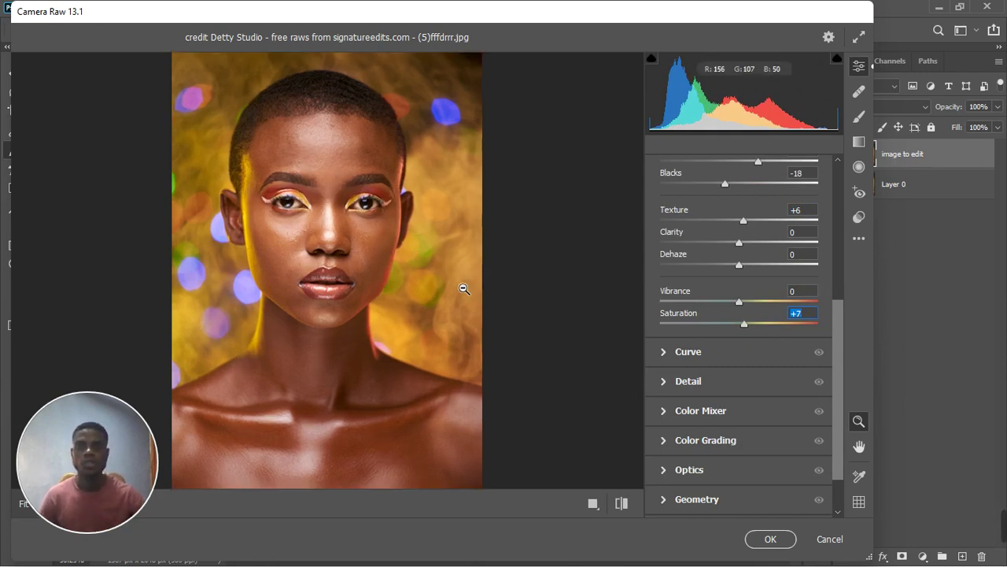
Apply the Camera Raw edits, then toggle 'image to edit' off and on to compare with the original
left_click(764, 538)
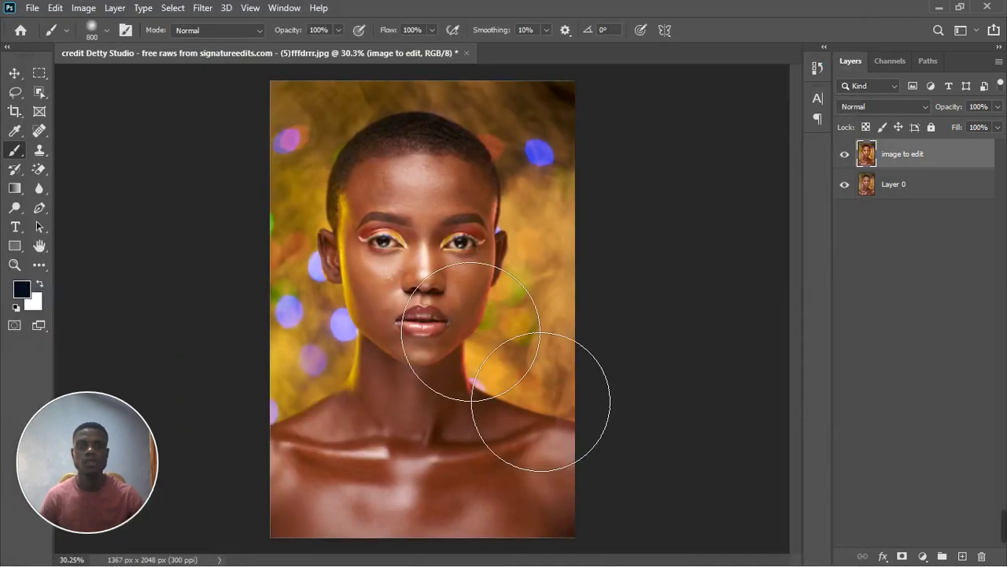
left_click(846, 155)
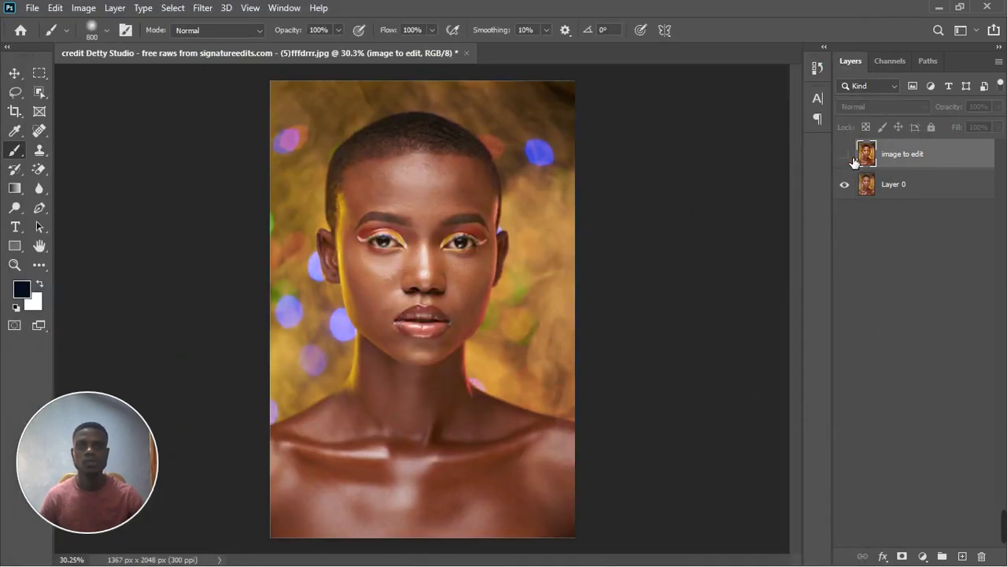
left_click(854, 160)
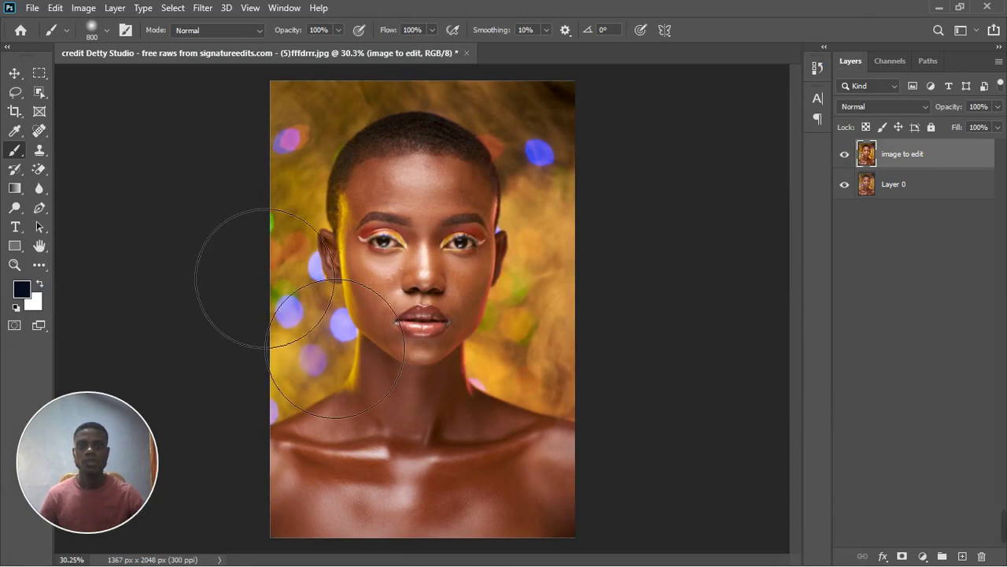
scroll(427, 300, "up", 4)
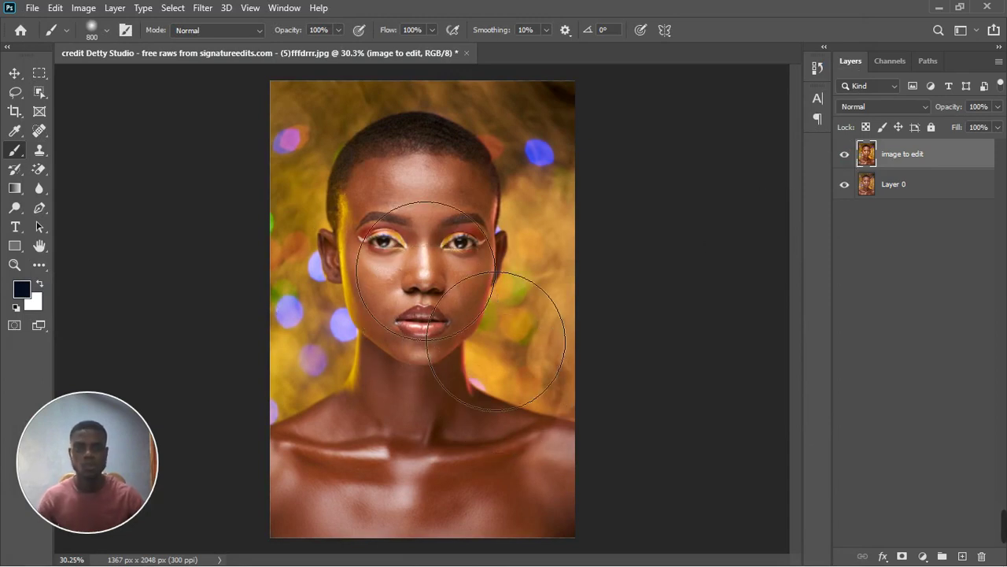
Duplicate 'image to edit' twice with Ctrl+J and rename the first copy 'color'
scroll(425, 271, "down", 2)
scroll(502, 348, "down", 2)
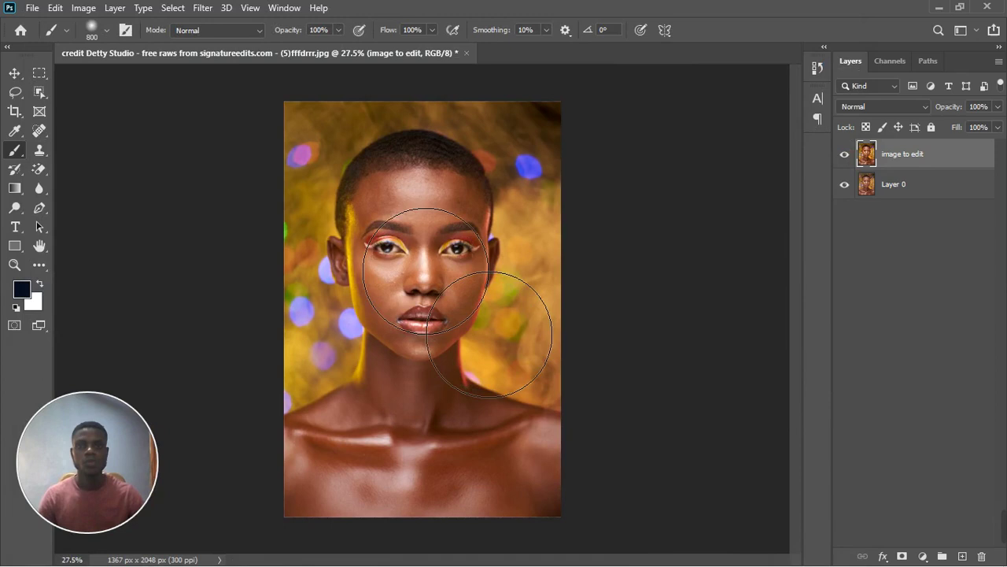
scroll(551, 376, "up", 3)
scroll(550, 376, "up", 2)
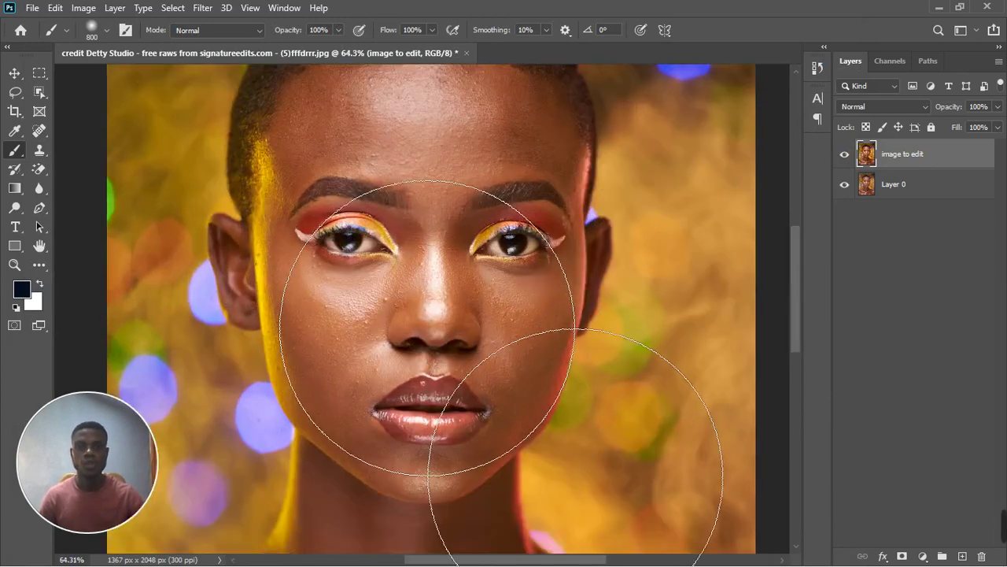
scroll(543, 409, "down", 2)
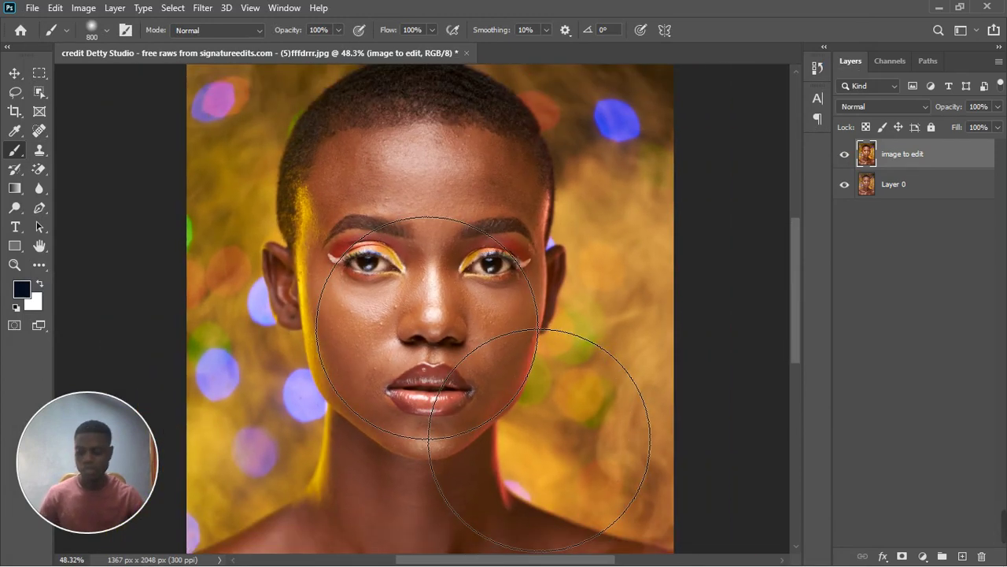
left_click(907, 158)
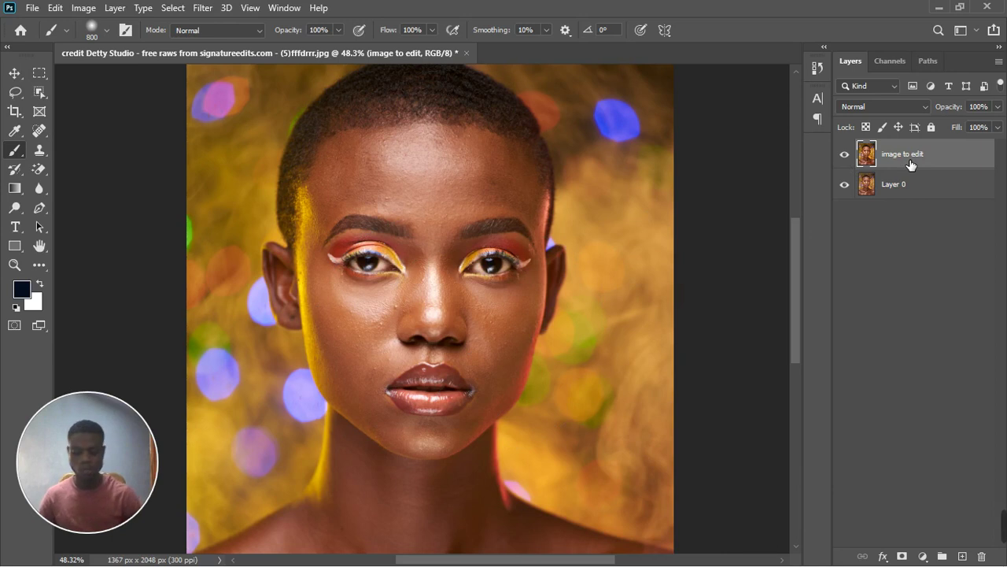
key("ctrl+j")
key("ctrl+j")
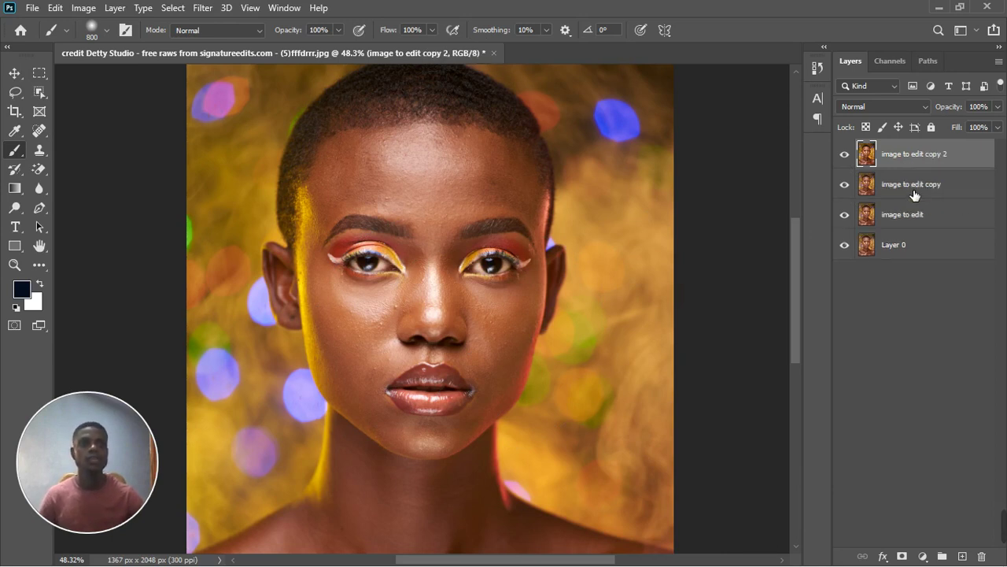
double_click(913, 191)
type("c")
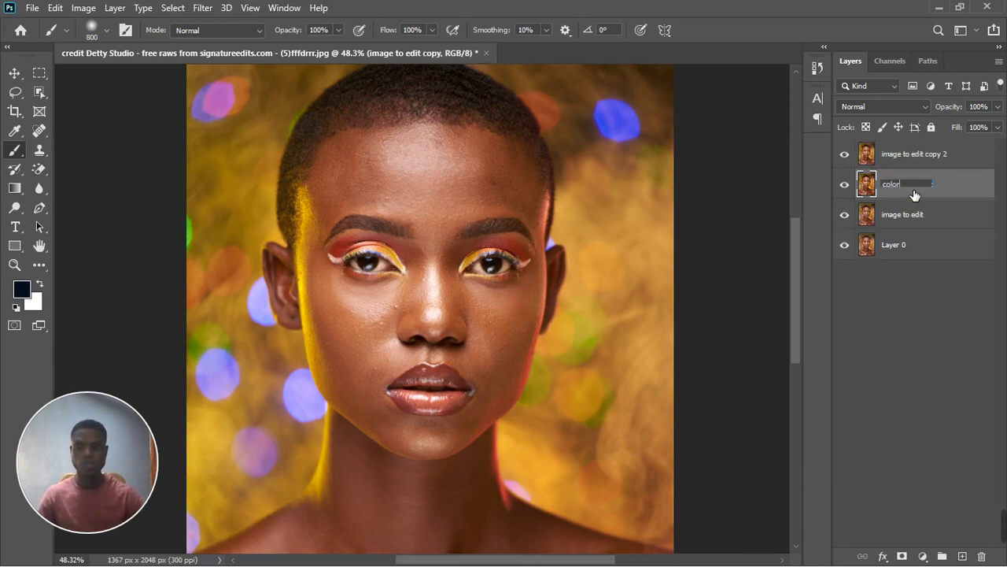
type("olor")
key("Return")
Rename the top copy 'texture', select the color layer and hide texture
double_click(921, 154)
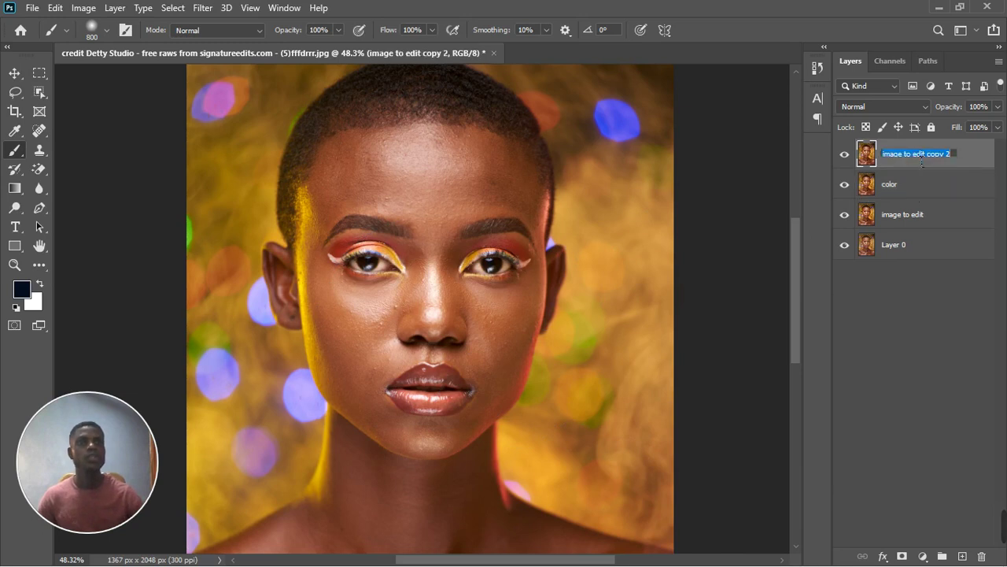
type("t")
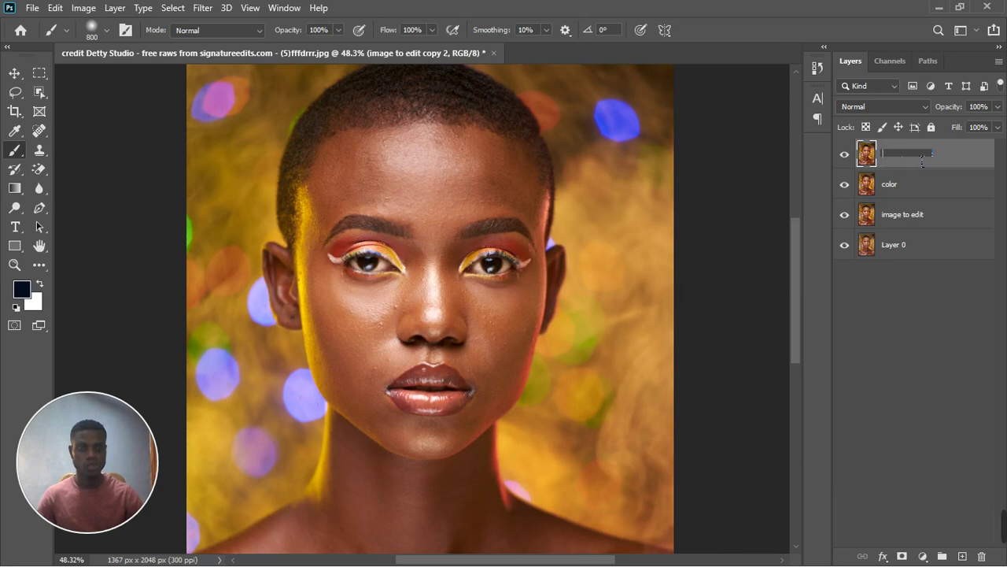
type("exture")
key("Return")
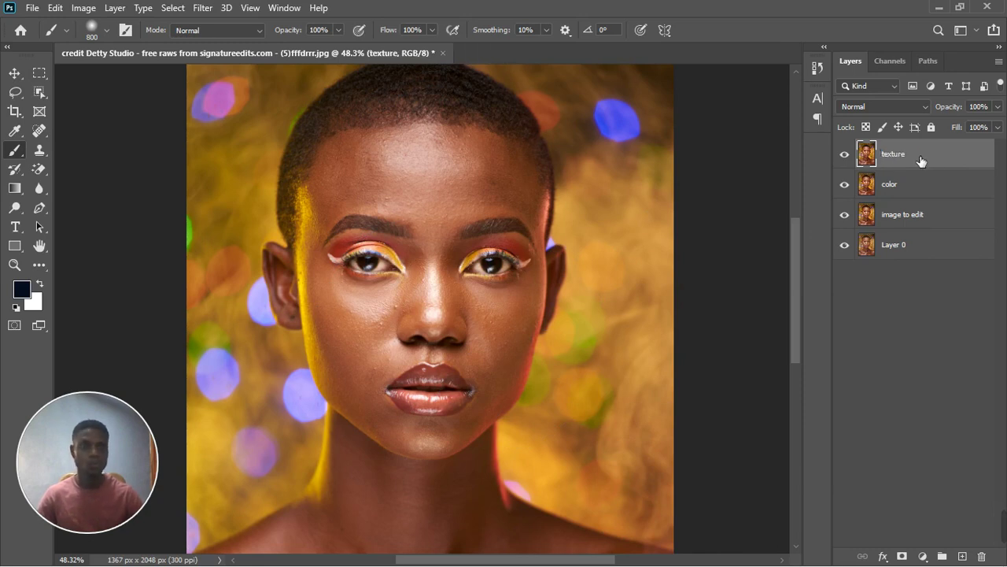
scroll(504, 287, "down", 2)
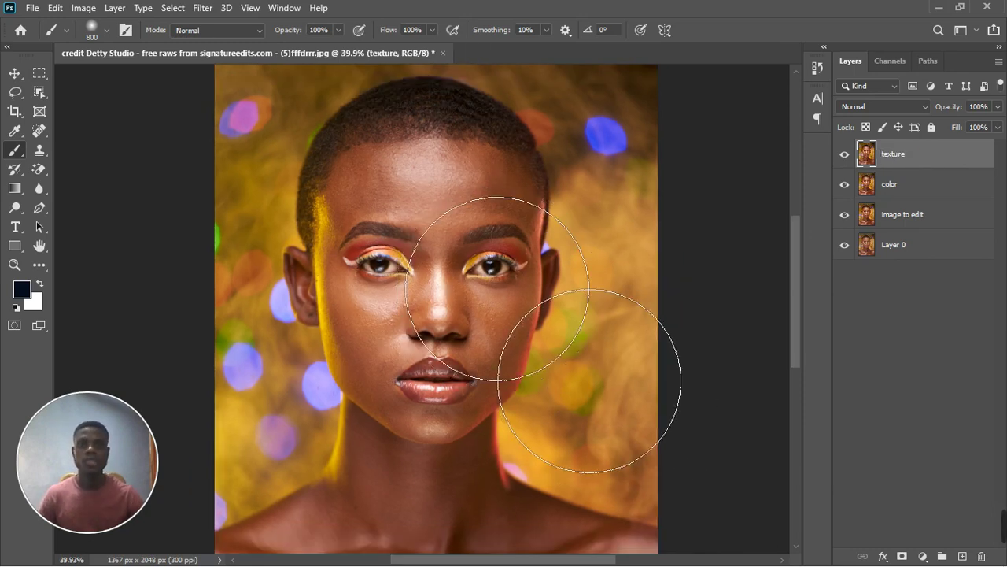
left_click(913, 185)
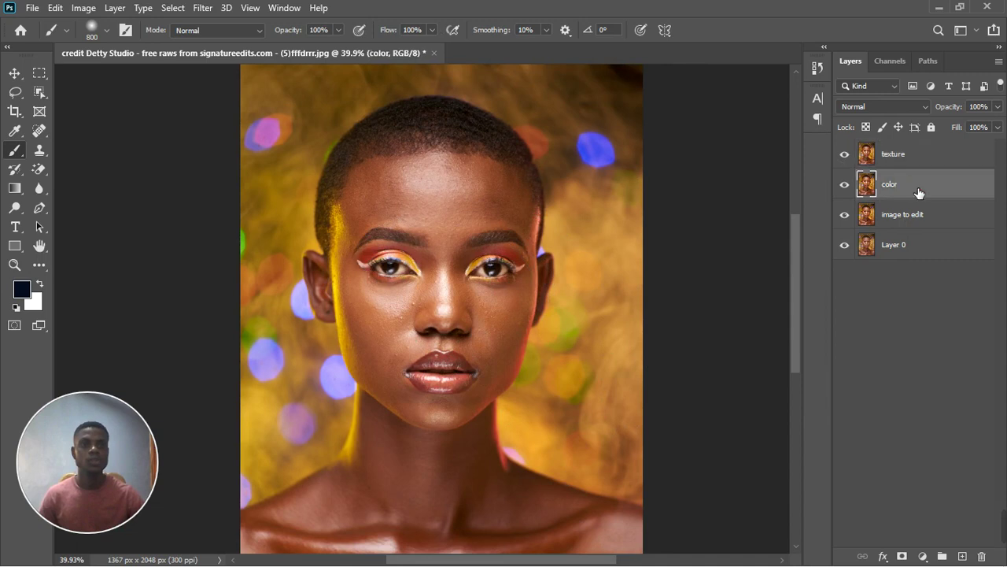
left_click(844, 153)
Blur the color layer with a 5.6 px Gaussian Blur radius, then make texture visible again
left_click(204, 9)
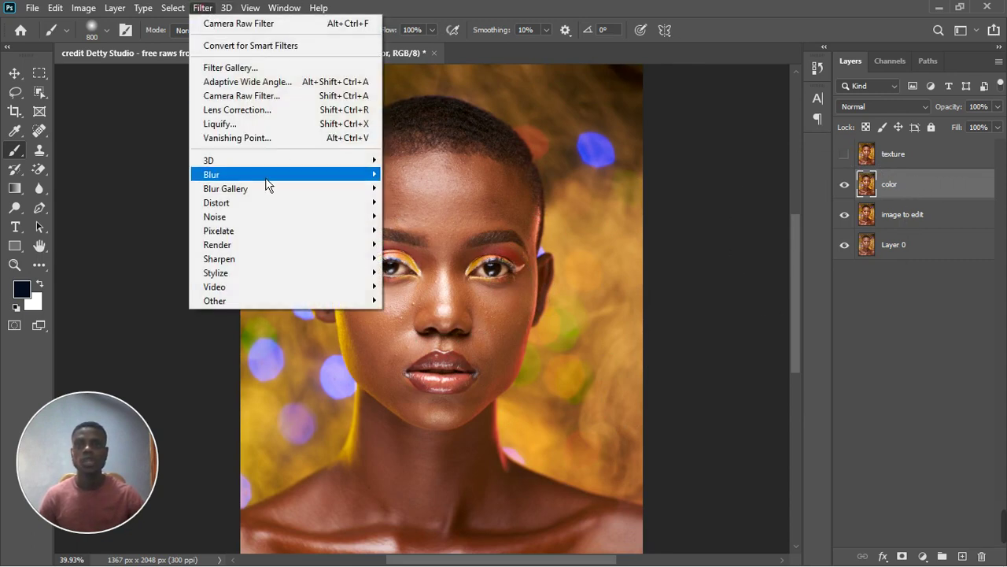
mouse_move(267, 175)
left_click(405, 233)
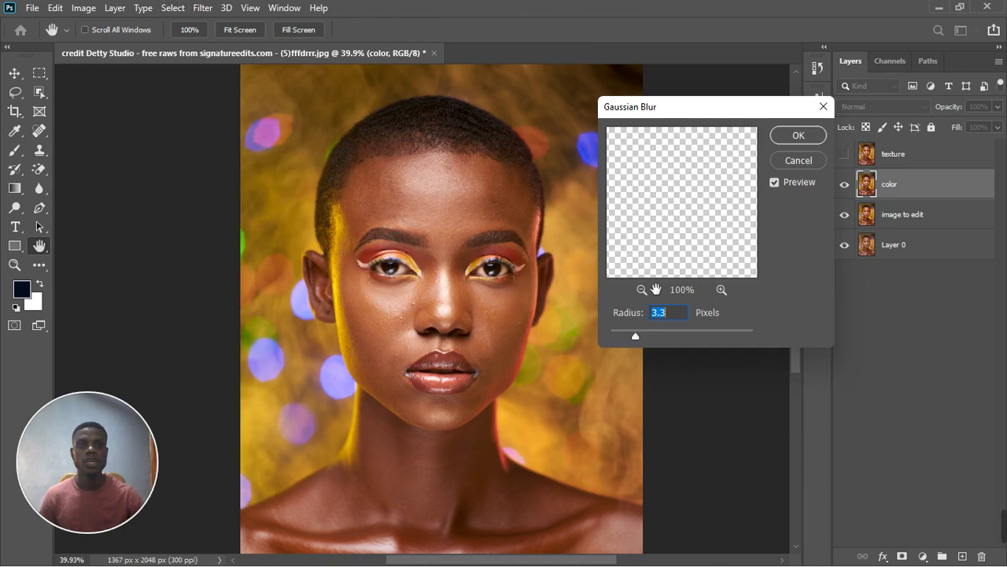
left_click_drag(647, 342, 655, 341)
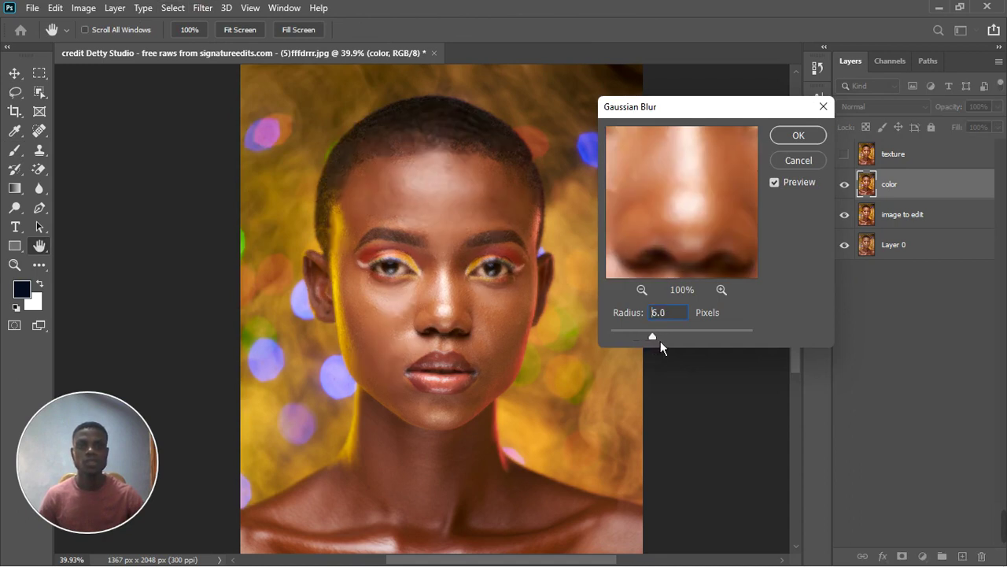
left_click_drag(660, 341, 672, 338)
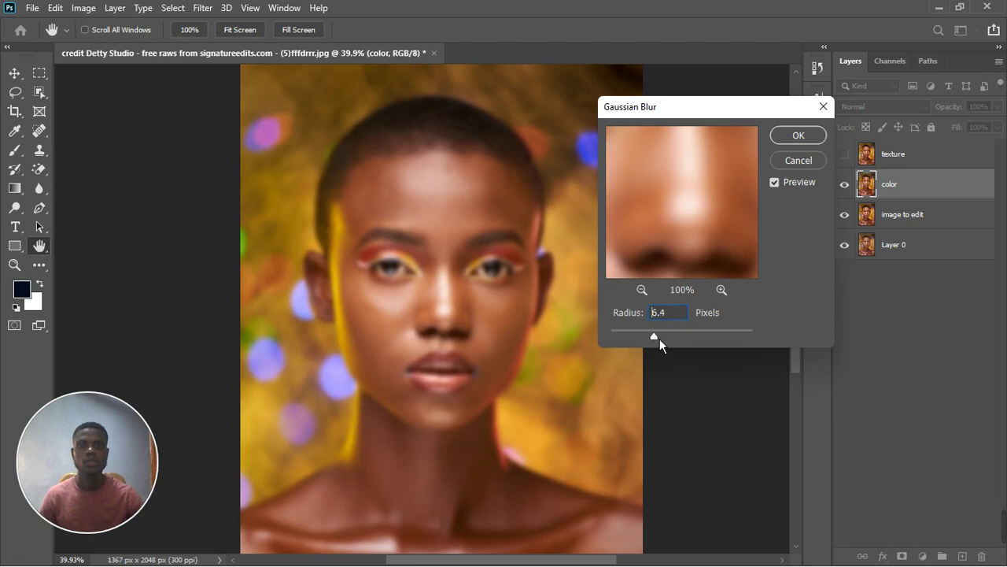
left_click(797, 135)
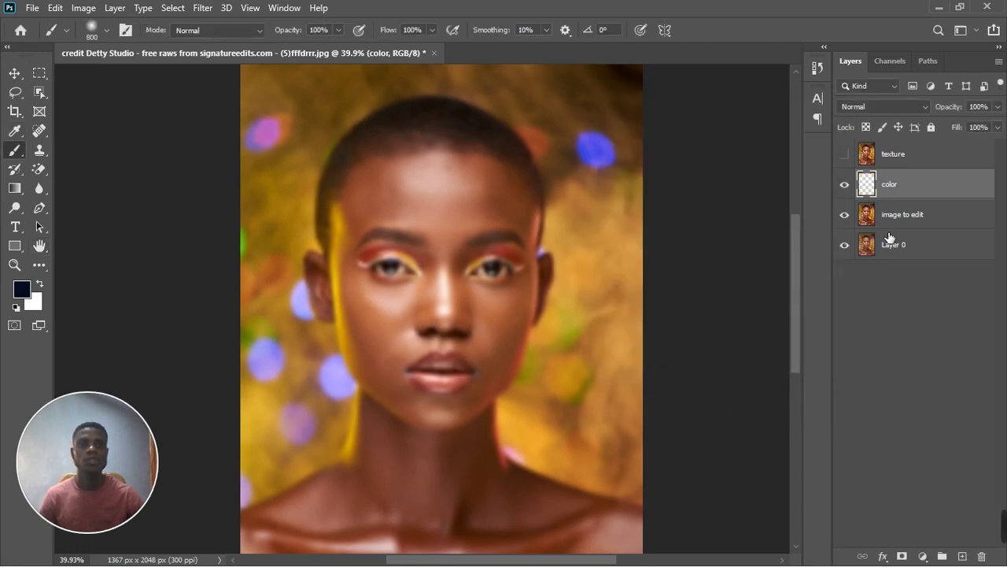
left_click(844, 154)
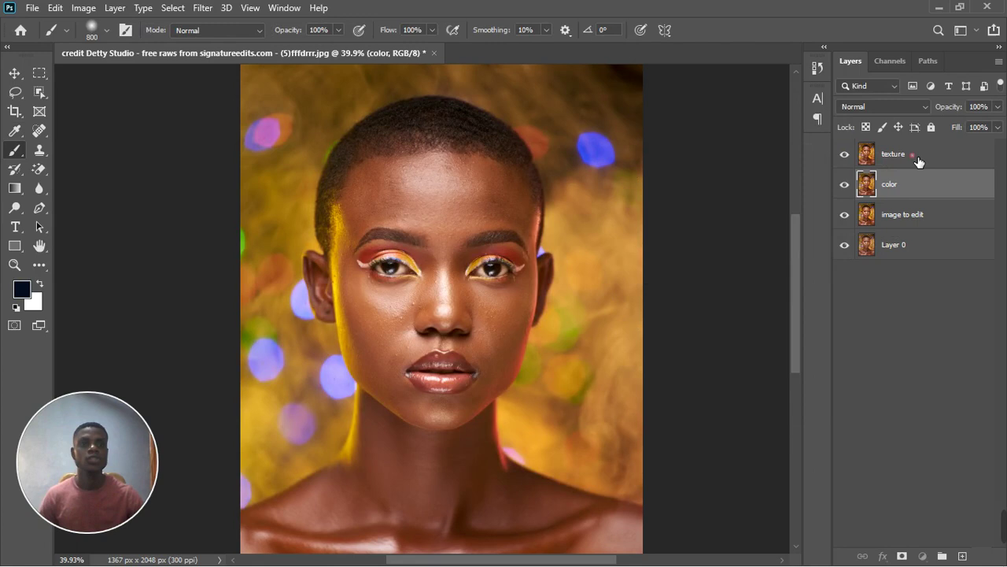
Apply Image onto the texture layer from the color layer with Subtract blending, Scale 2, Offset 128
left_click(858, 160)
left_click(84, 7)
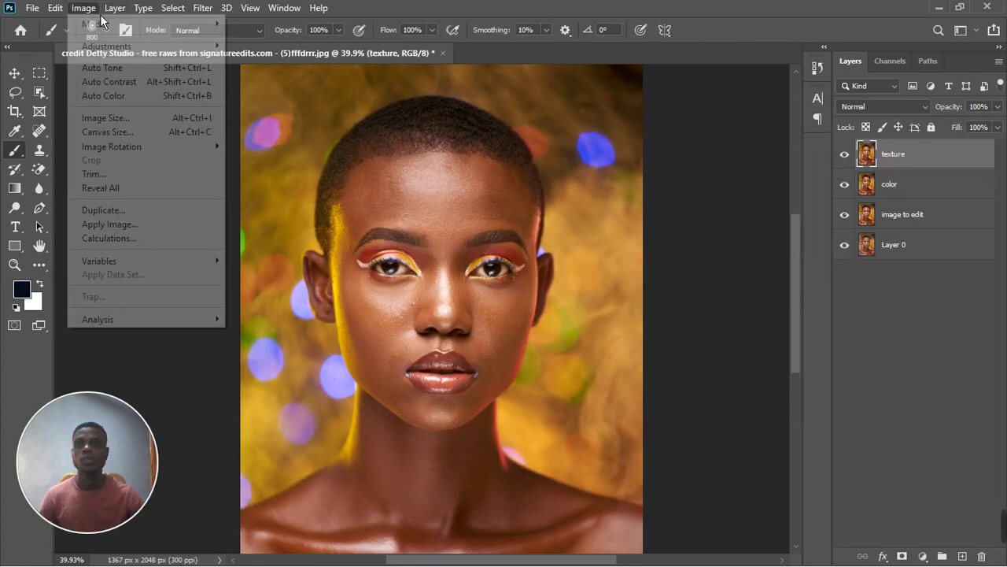
left_click(123, 224)
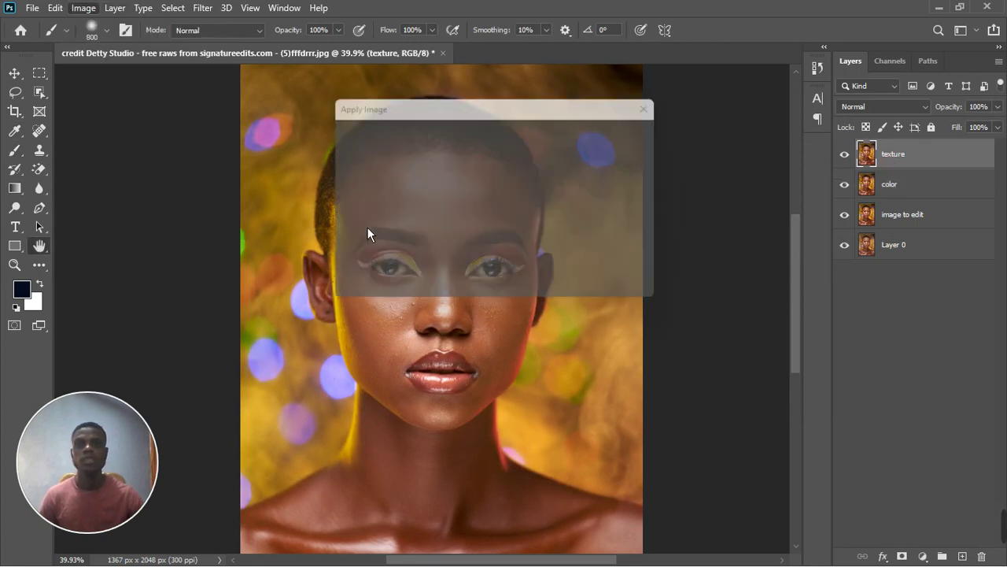
left_click(482, 155)
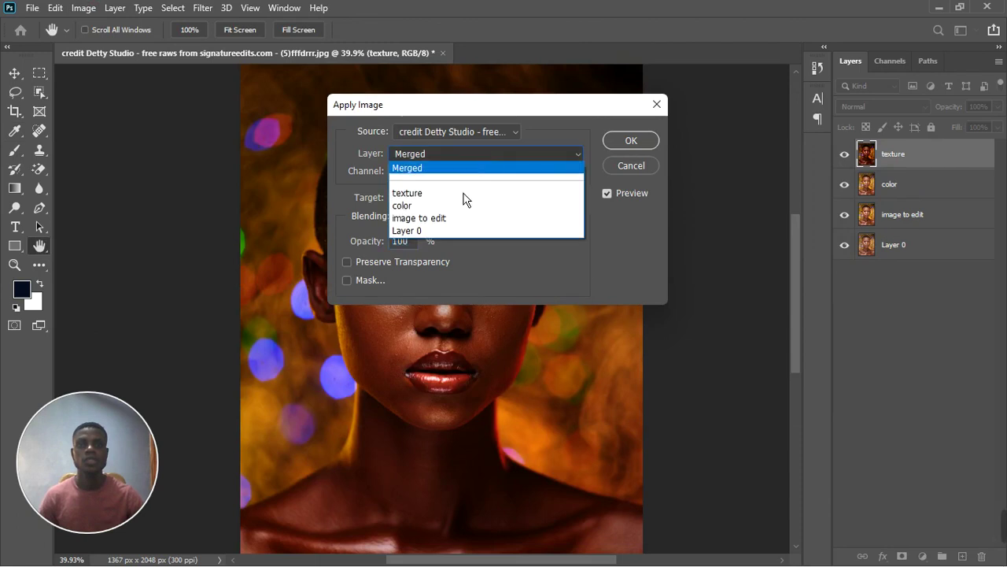
left_click(446, 206)
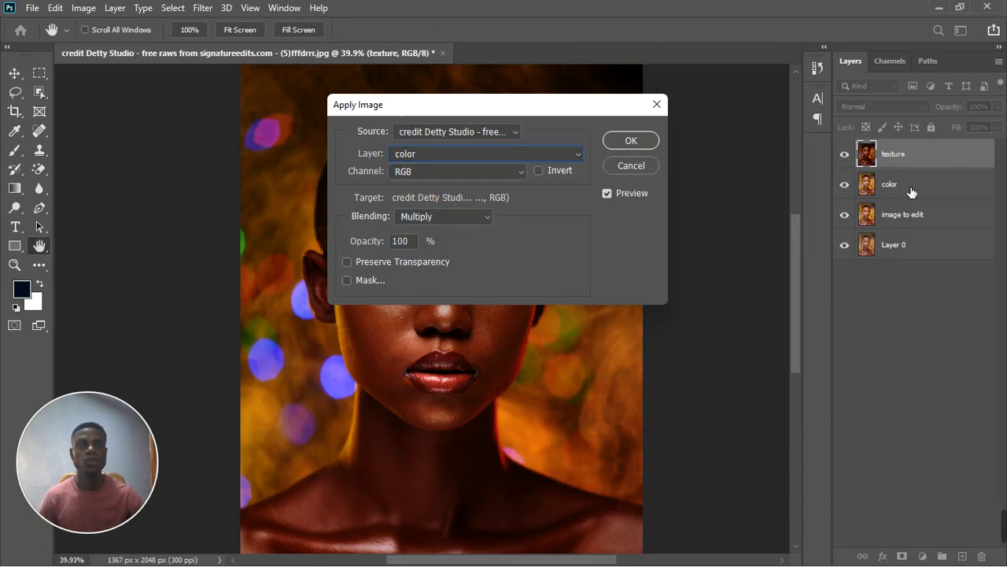
left_click(496, 220)
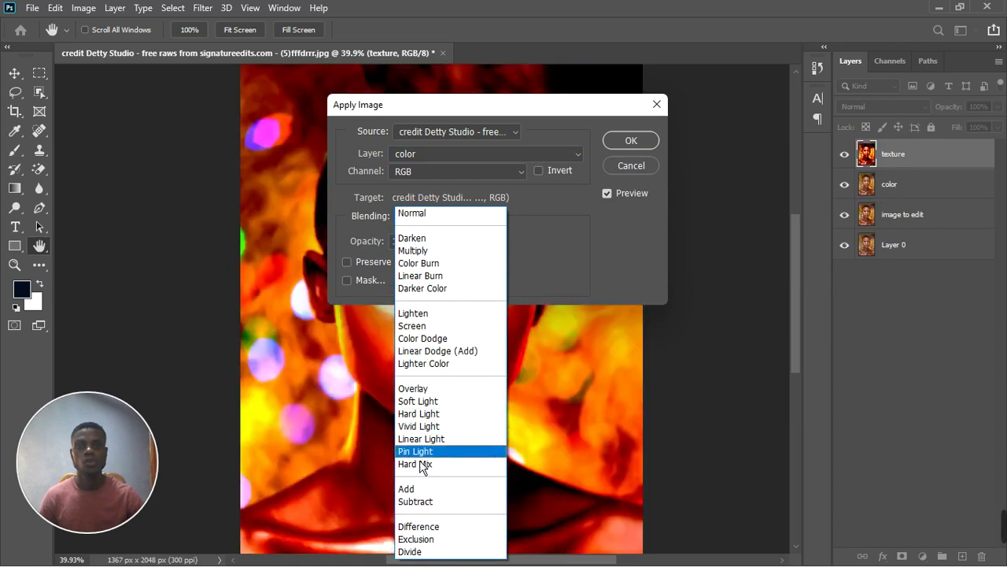
left_click(417, 501)
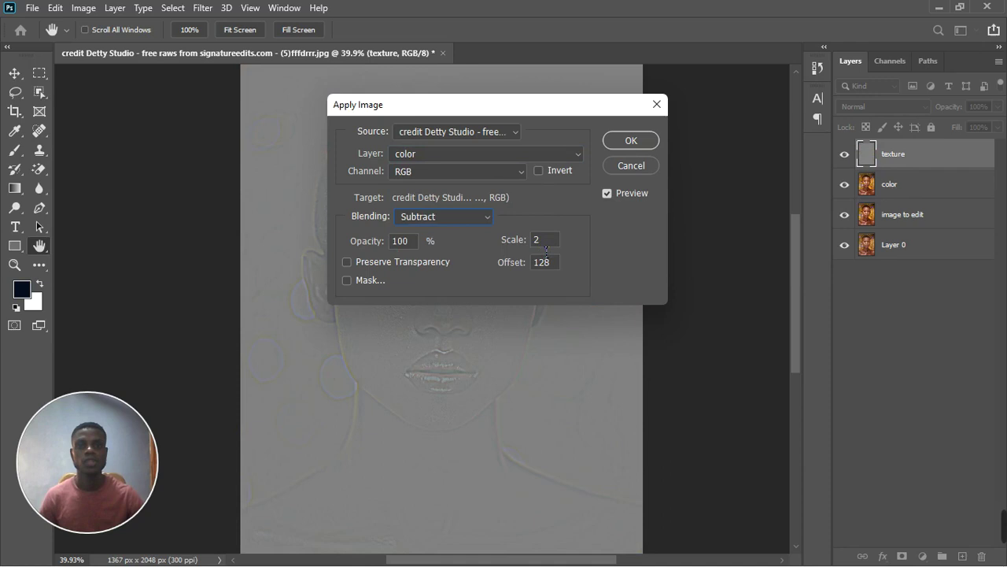
left_click(631, 140)
Set the texture layer's blend mode to Linear Light and select it together with the color layer
key("b")
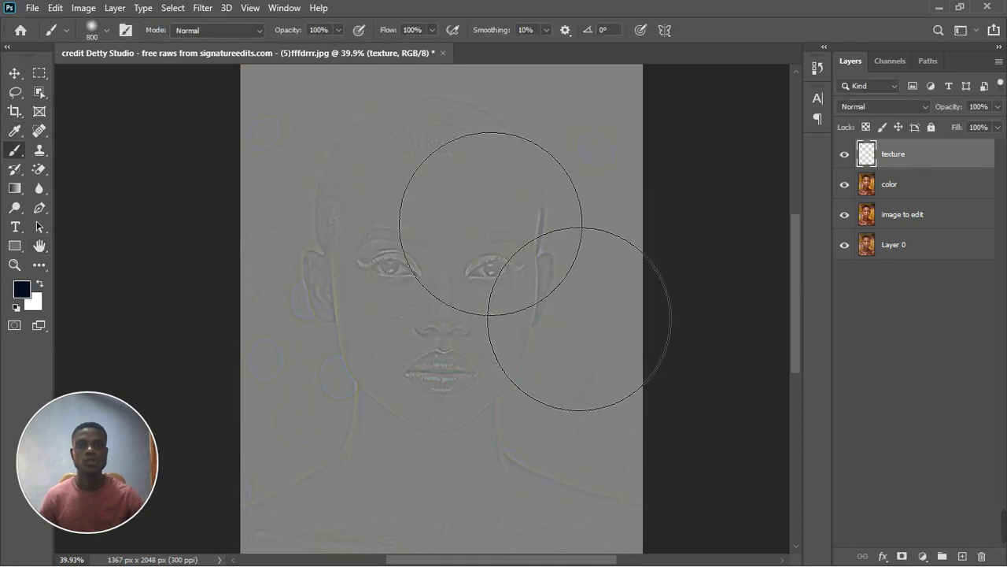
left_click(892, 111)
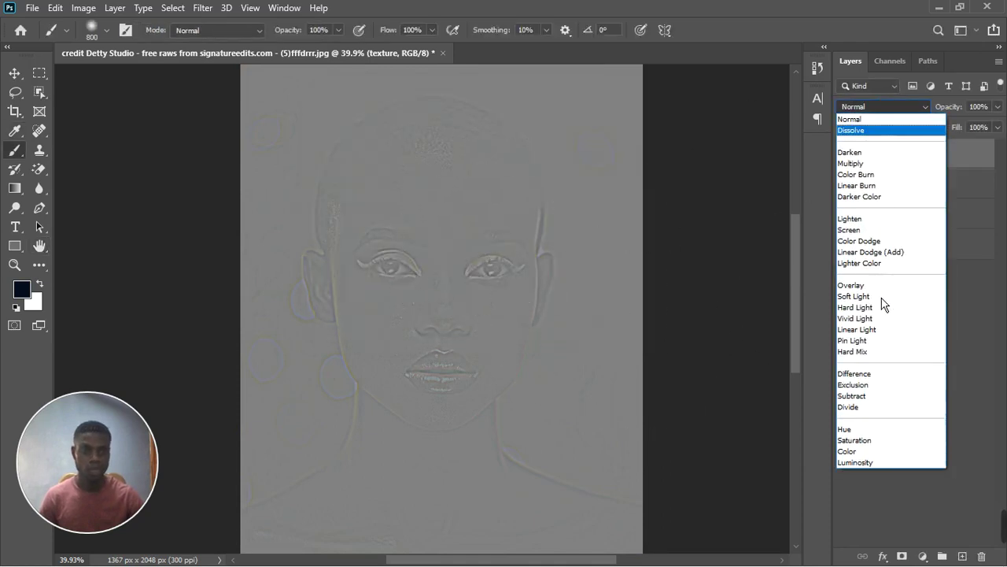
left_click(865, 329)
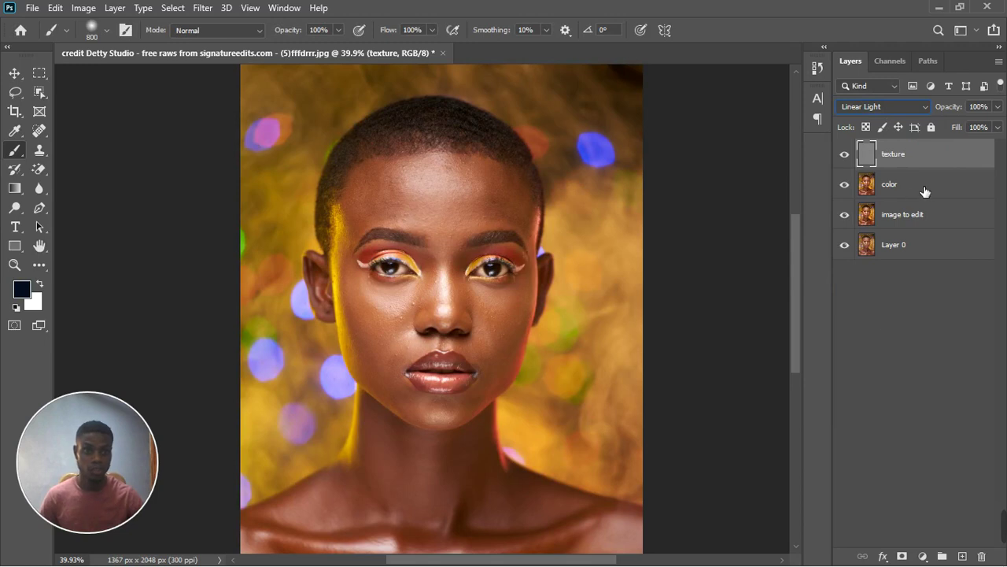
left_click(924, 189, "ctrl")
Group texture and color into Group 1, expand it, and make the color layer active
left_click(941, 556)
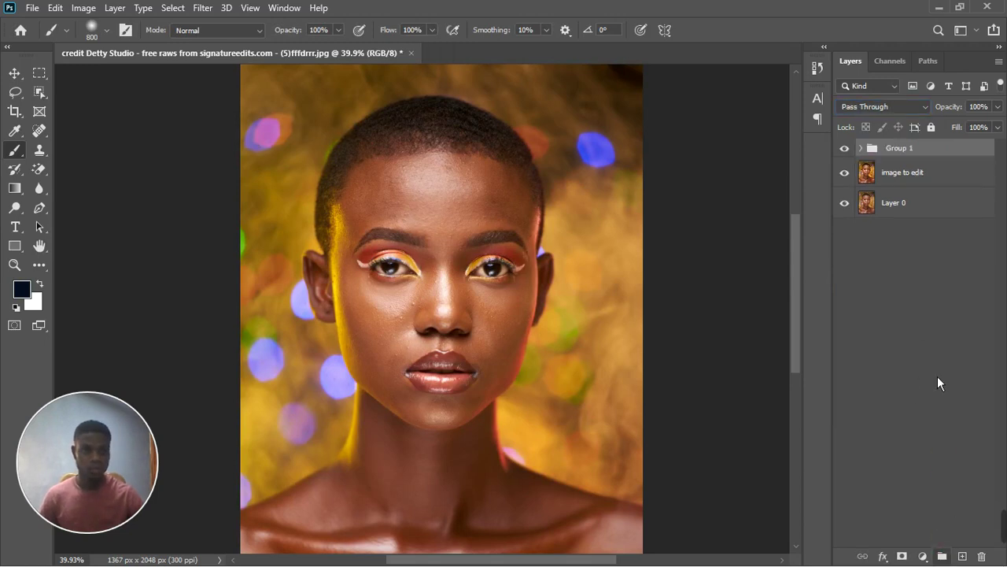
left_click(861, 148)
left_click(915, 181)
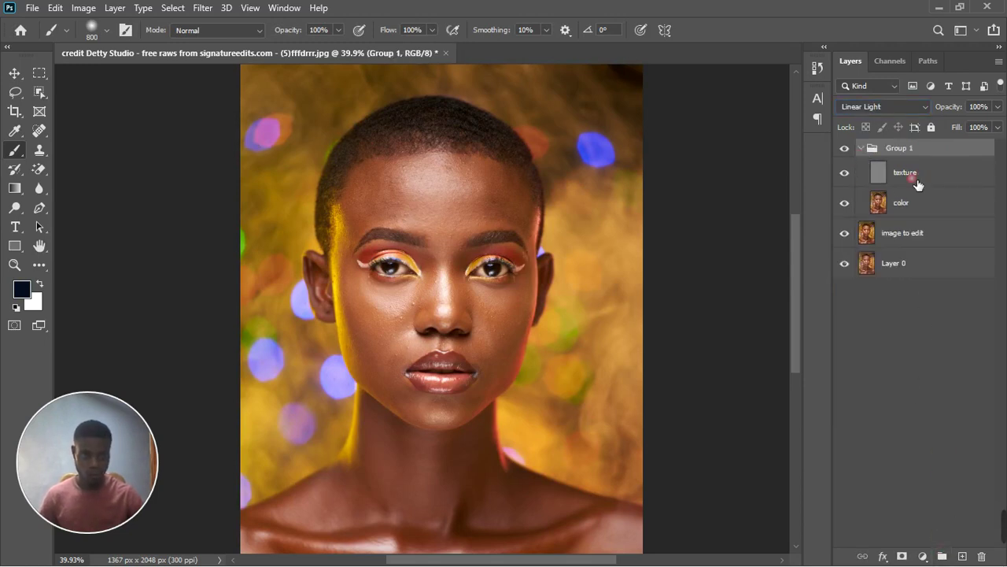
left_click(48, 154)
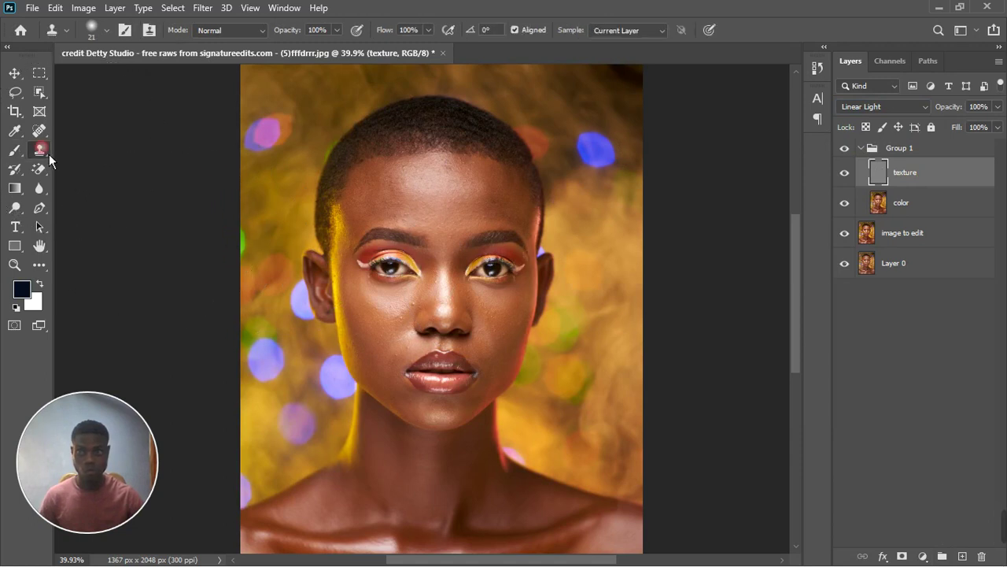
key("alt+bracketleft")
Switch to the Mixer Brush Tool and enlarge it to size 125
left_click(14, 151)
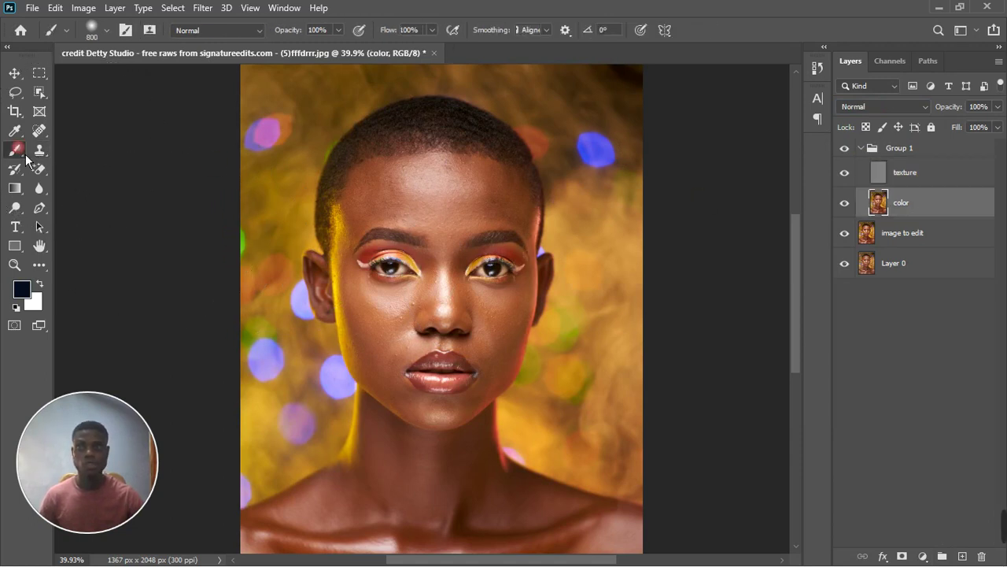
left_click(75, 192)
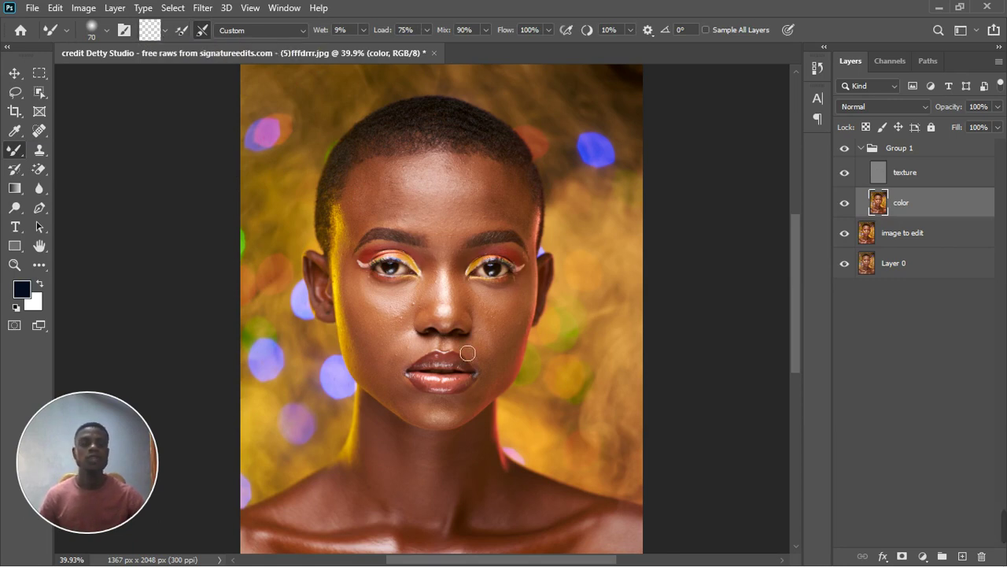
key("bracketright")
key("bracketright")
key("bracketright")
key("bracketright")
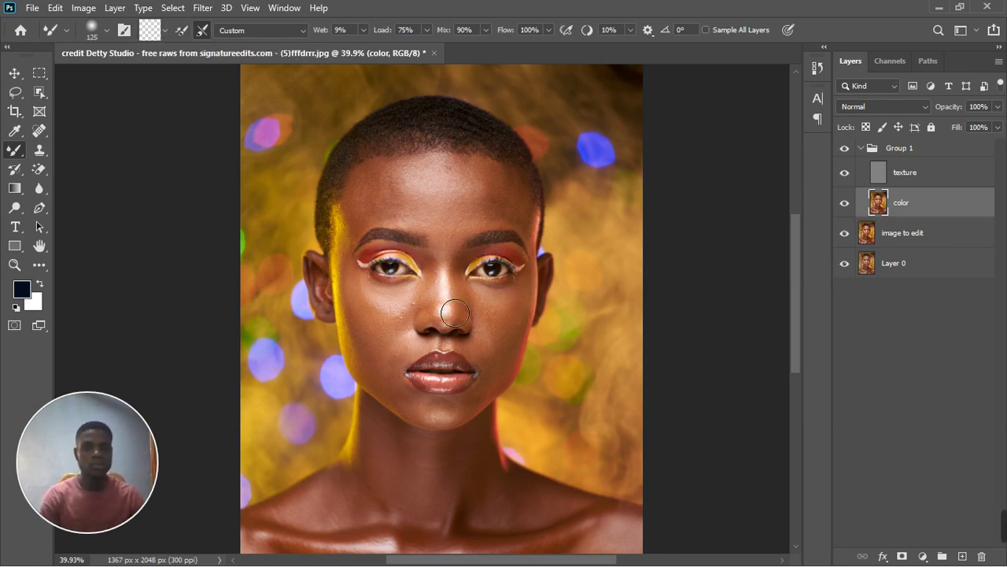
scroll(449, 307, "up", 5, "alt")
scroll(447, 322, "up", 2, "alt")
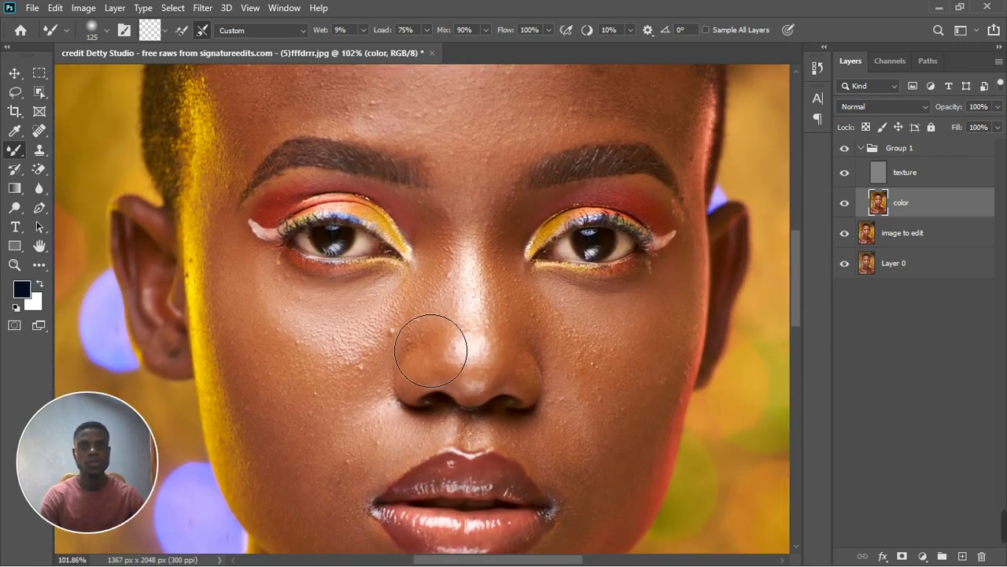
Try a Clone Stamp mark beside the nose on the texture layer, then undo it
left_click(909, 180)
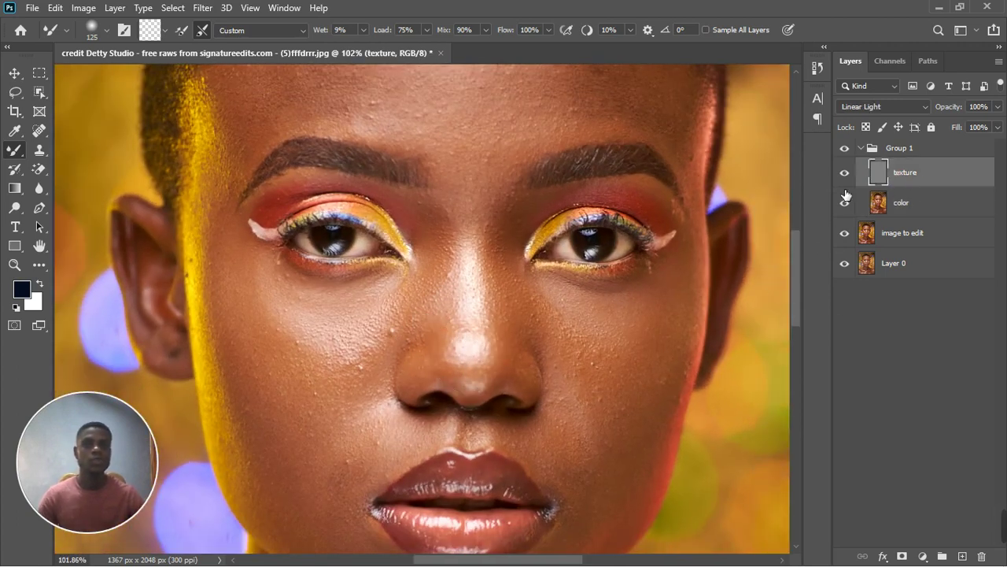
left_click(39, 149)
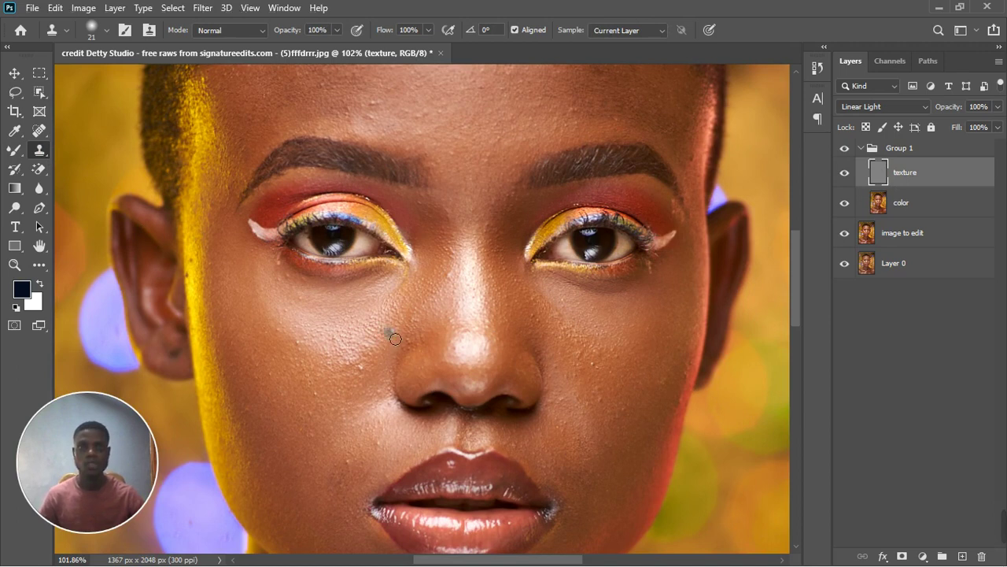
left_click(394, 332)
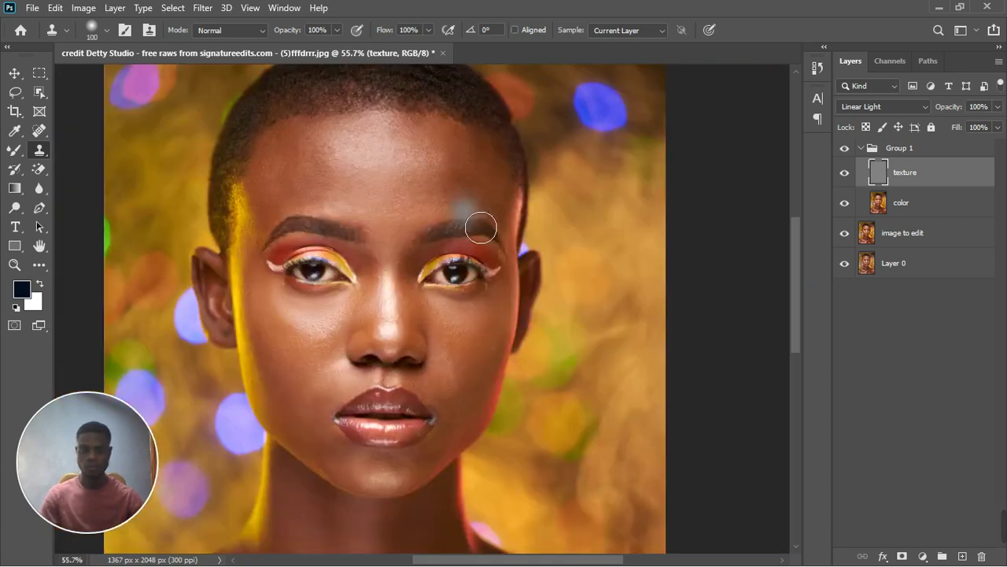
key("ctrl+z")
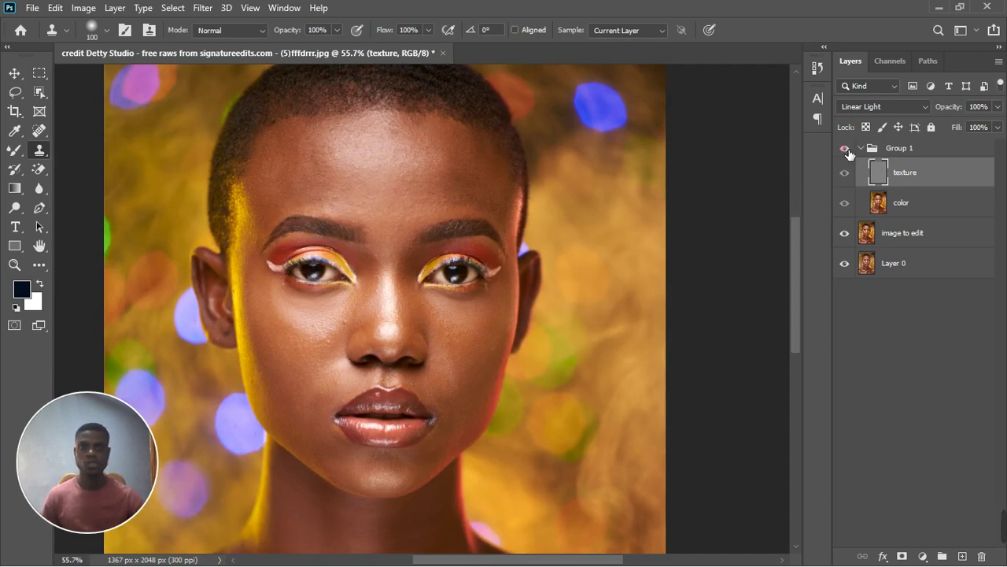
Toggle Group 1 off and on to compare, leaving the frequency-separation group visible
left_click(845, 149)
left_click(846, 150)
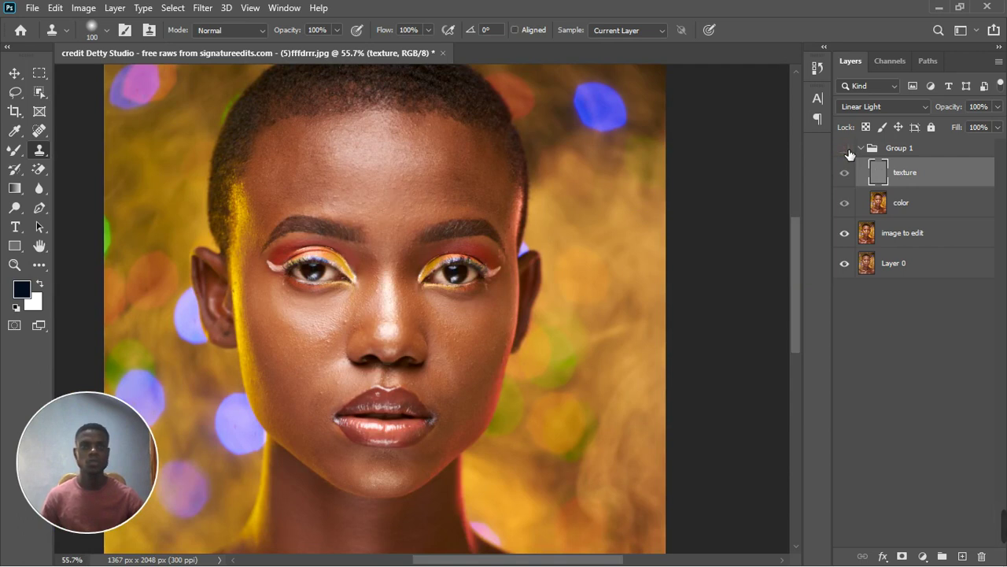
left_click(892, 206)
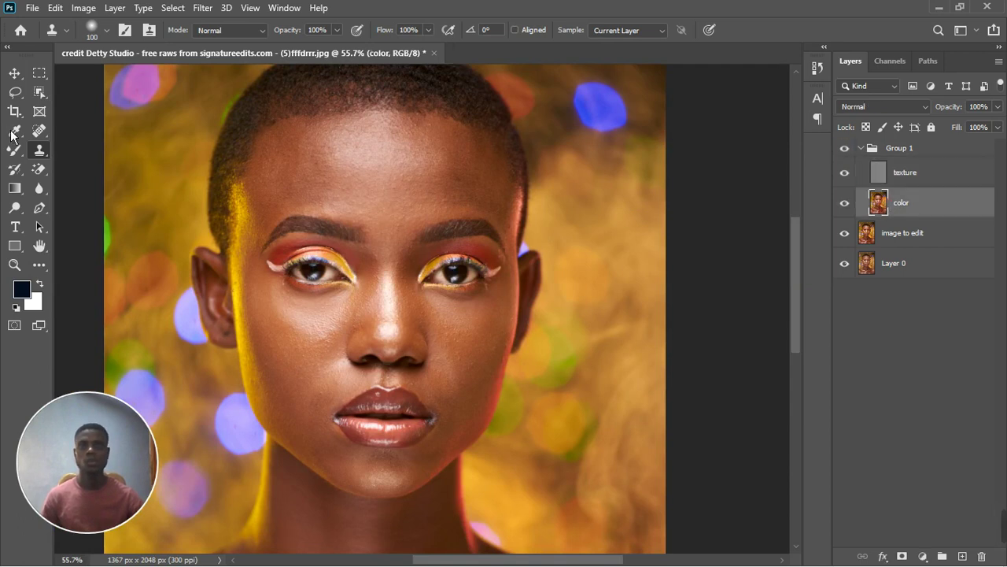
Paint over the forehead and brow with the Mixer Brush at size 90, then fit the portrait in view
left_click(15, 149)
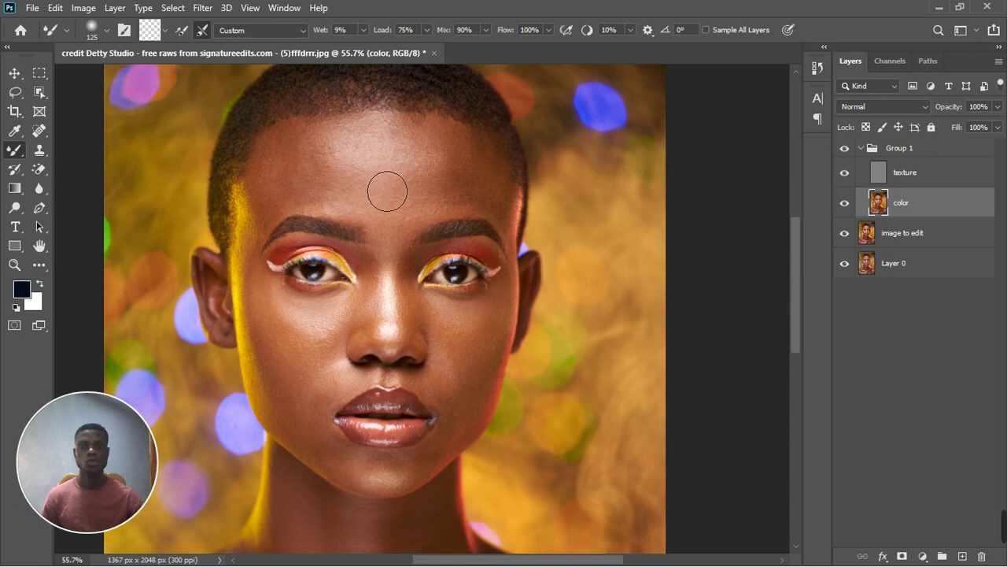
key("bracketright")
key("bracketright")
scroll(477, 217, "up", 1)
scroll(477, 217, "up", 2)
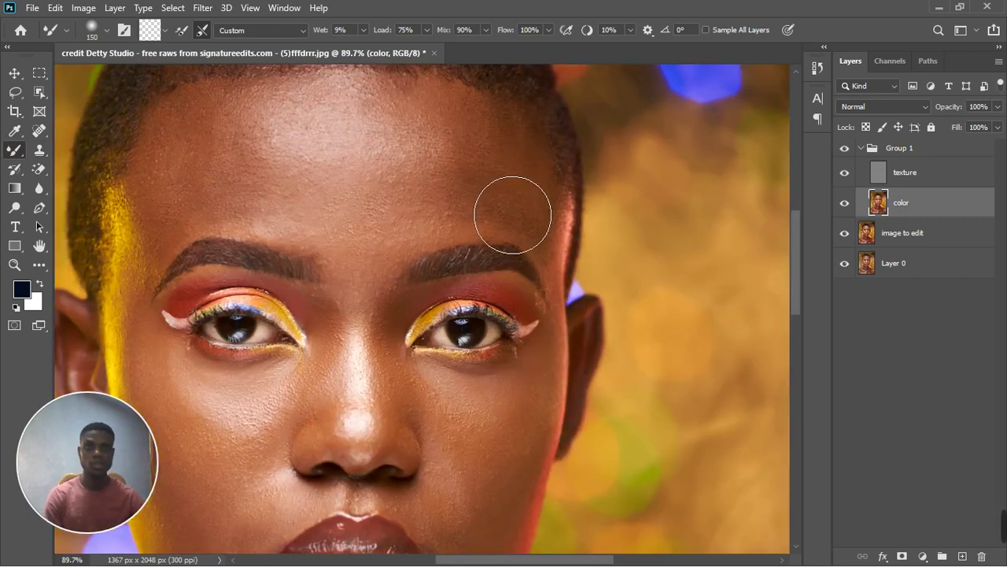
key("bracketleft")
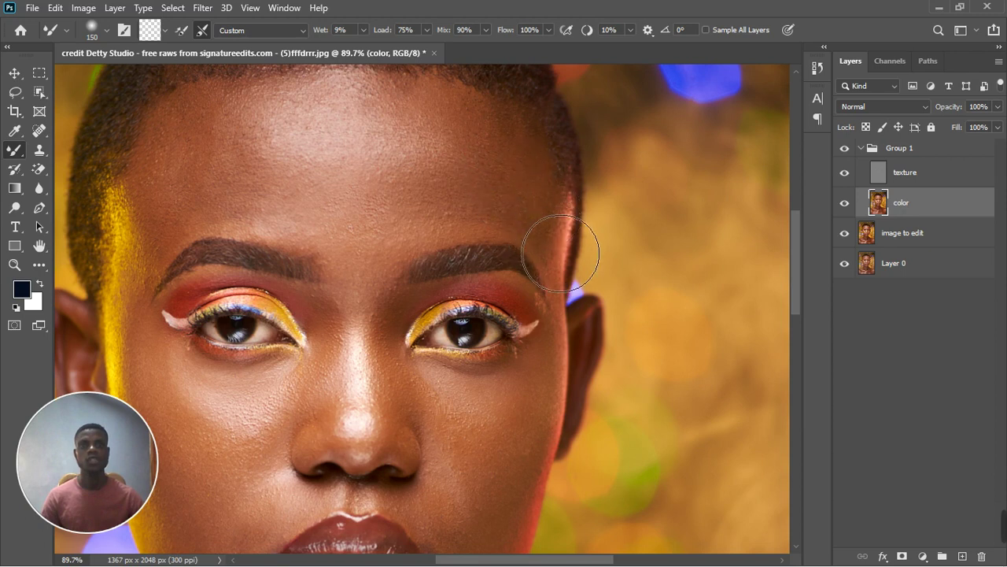
key("bracketleft")
key("bracketleft")
key("bracketleft")
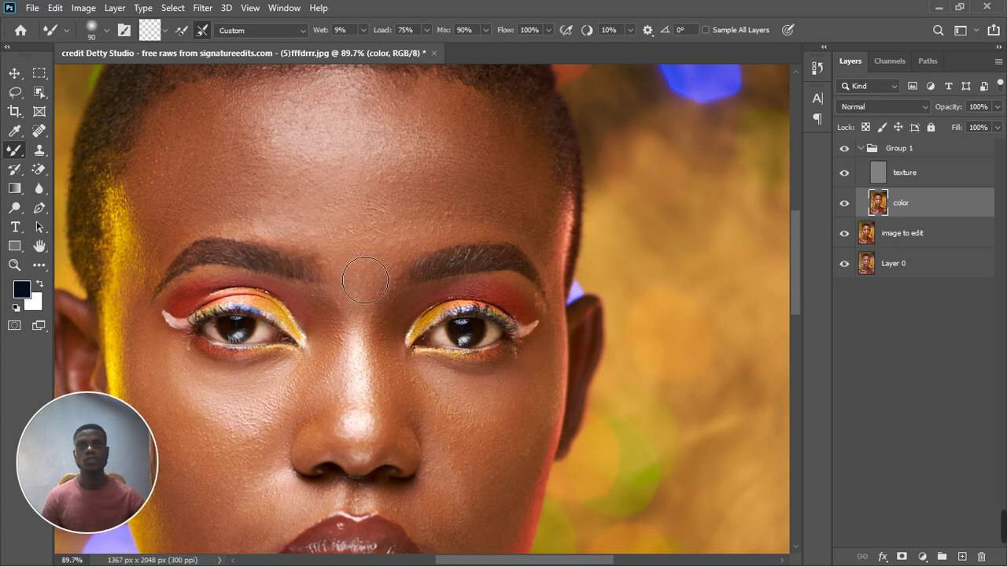
key("ctrl+0")
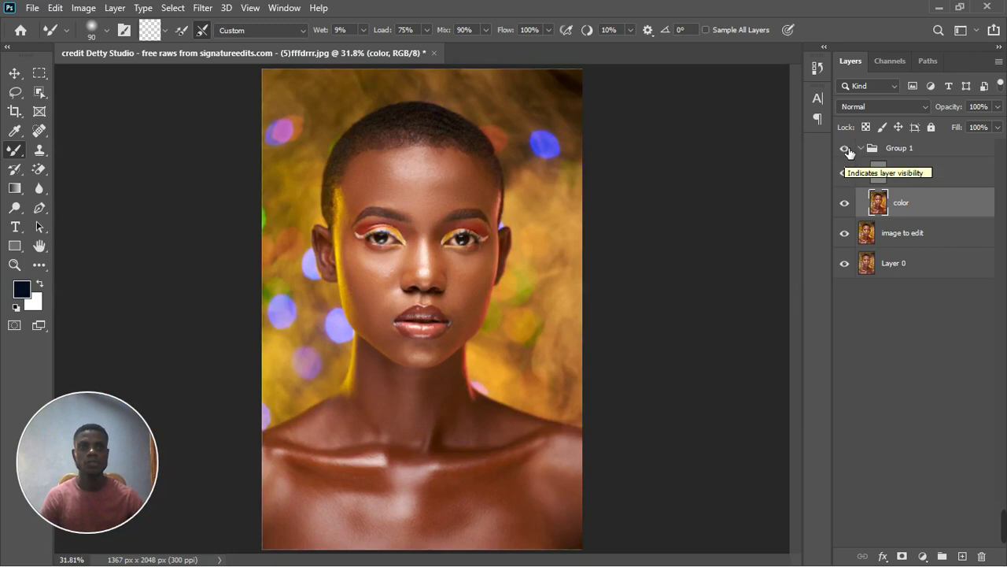
Hide and show Group 1 twice for a before/after check, then collapse the group
left_click(847, 149)
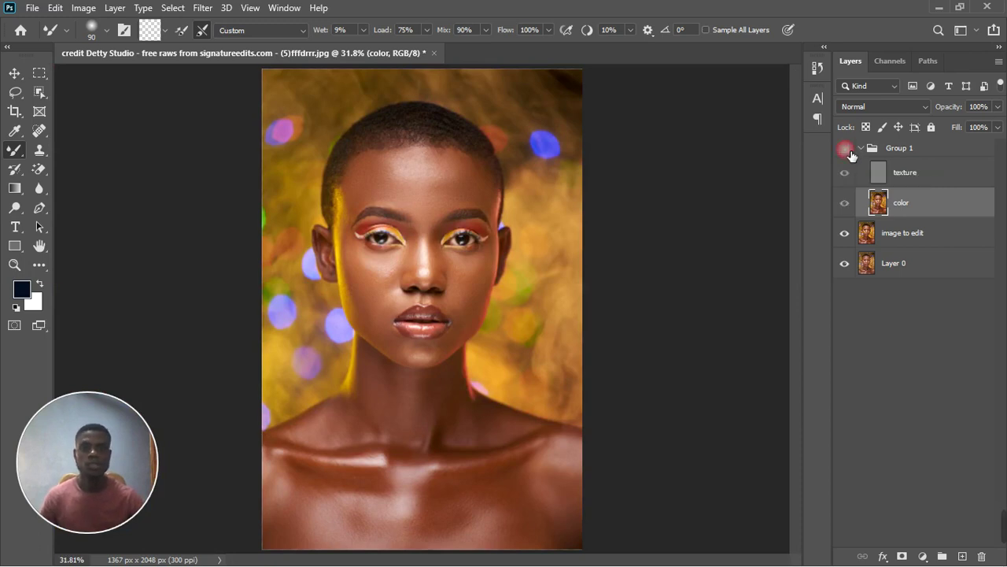
left_click(848, 150)
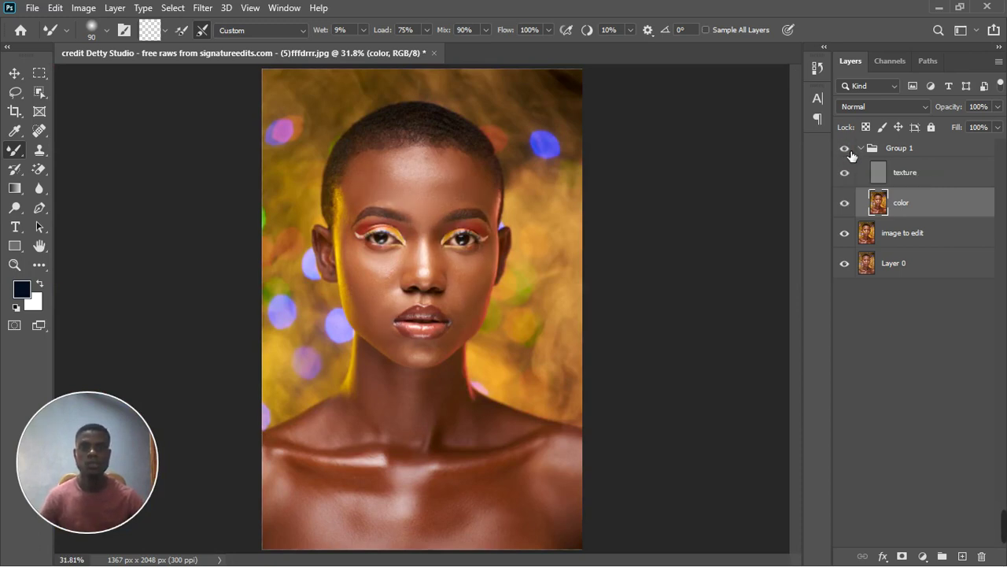
left_click(847, 149)
left_click(848, 149)
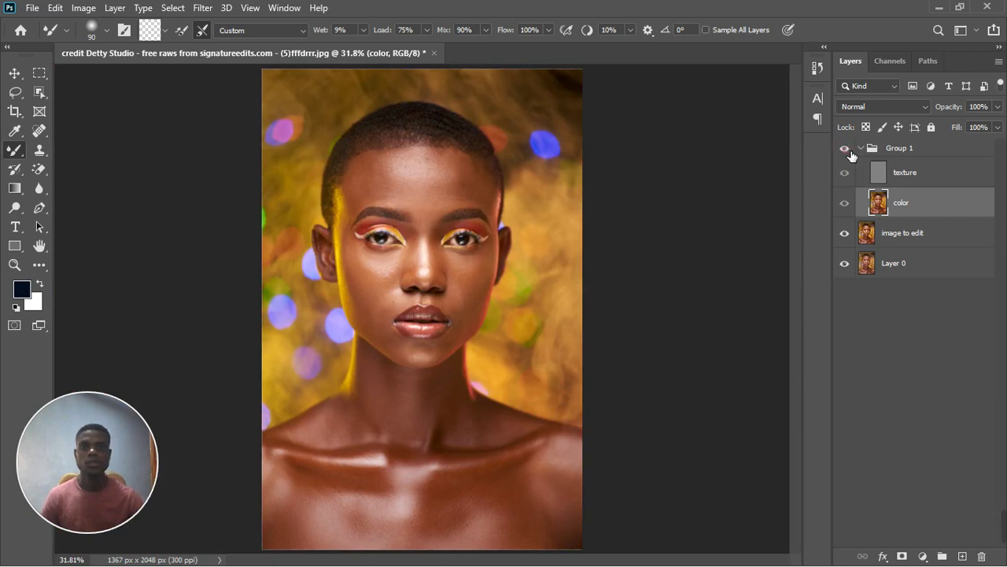
scroll(445, 314, "up", 3)
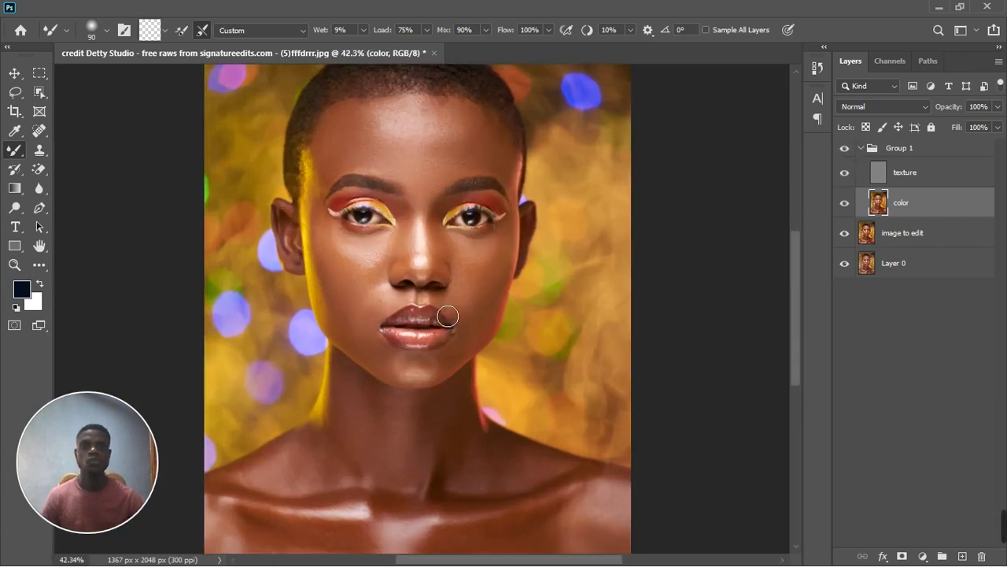
scroll(444, 314, "down", 2)
scroll(445, 314, "down", 1)
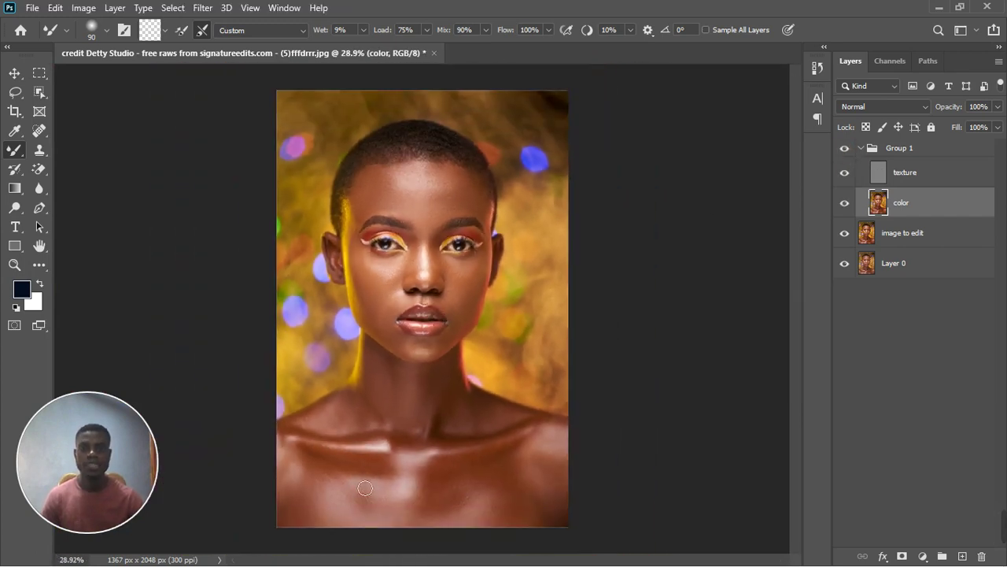
left_click(861, 148)
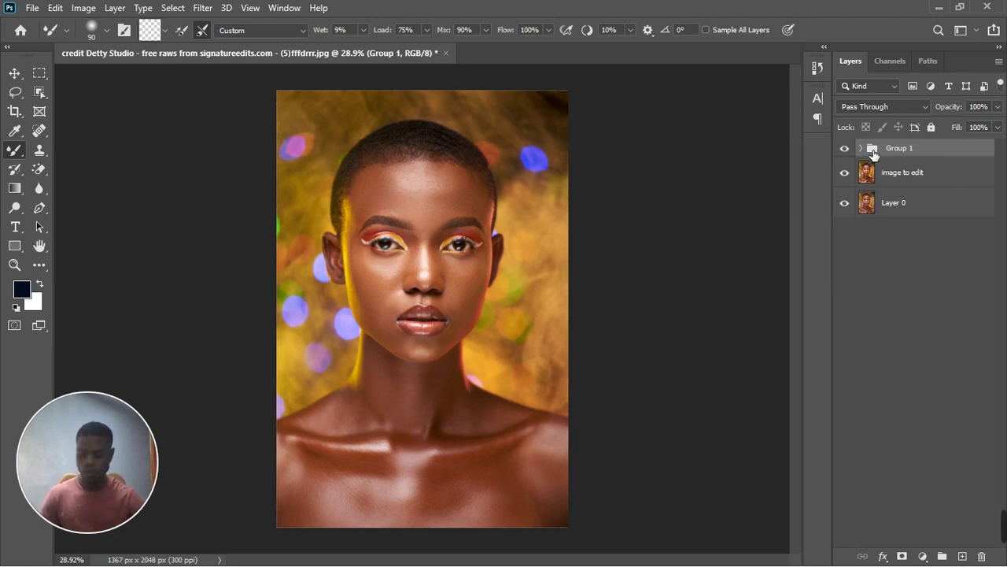
Stamp all visible layers into a new merged layer and hide the frequency-separation group
key("ctrl+shift+alt+e")
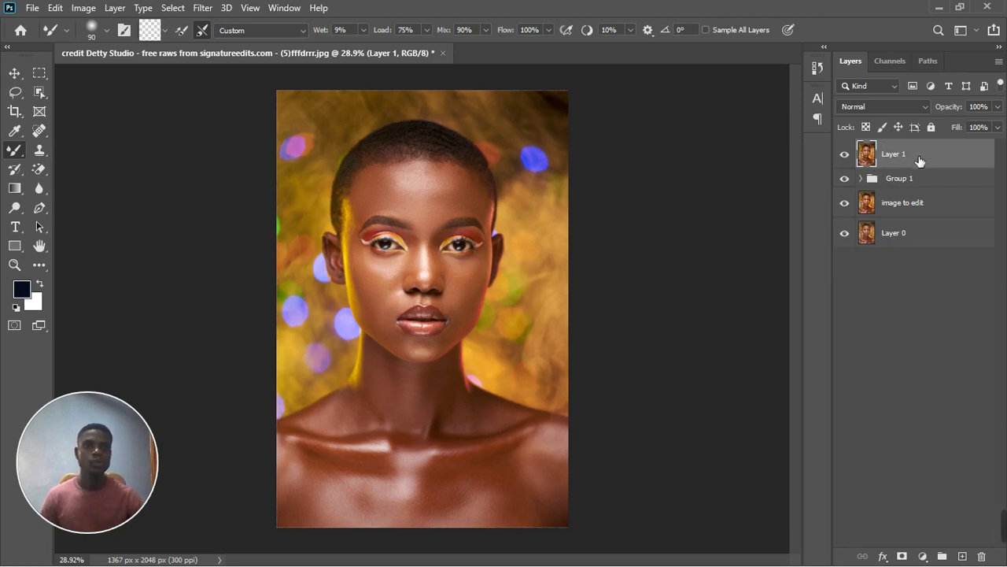
left_click(845, 179)
left_click(846, 162)
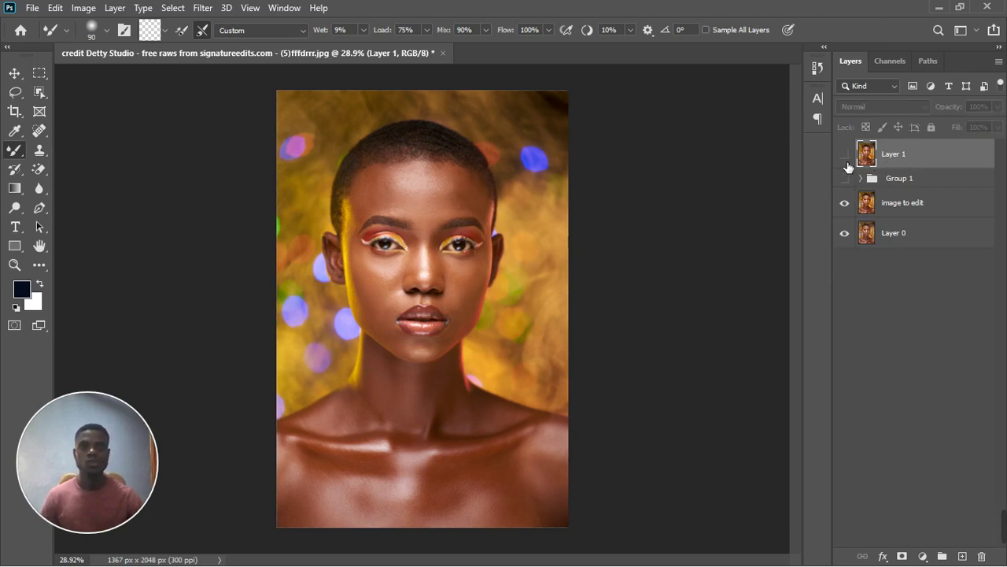
left_click(846, 162)
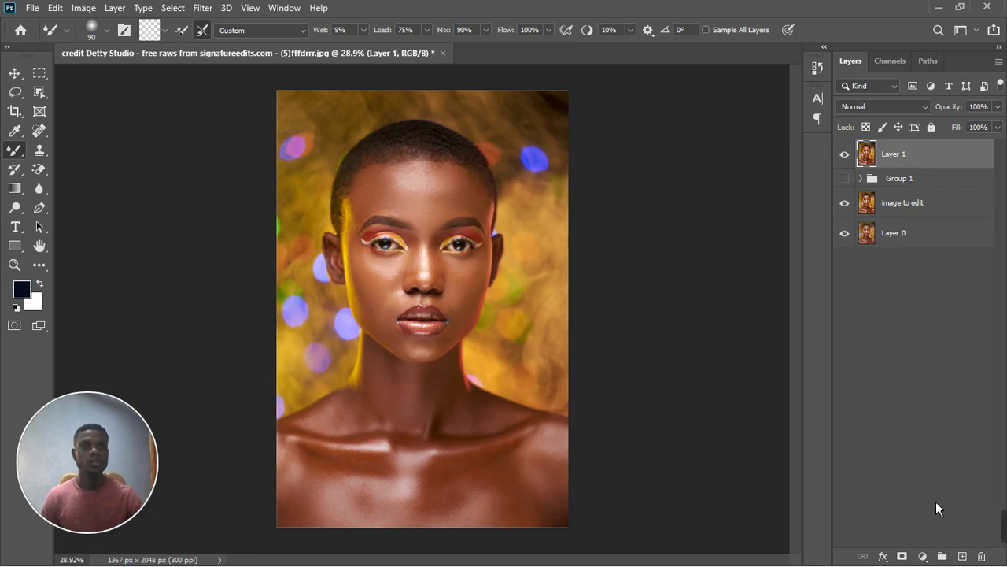
Add a Hue/Saturation layer targeting skin Reds, Hue +86, range narrowed to 14°/20°–35°\46°
left_click(923, 557)
left_click(935, 413)
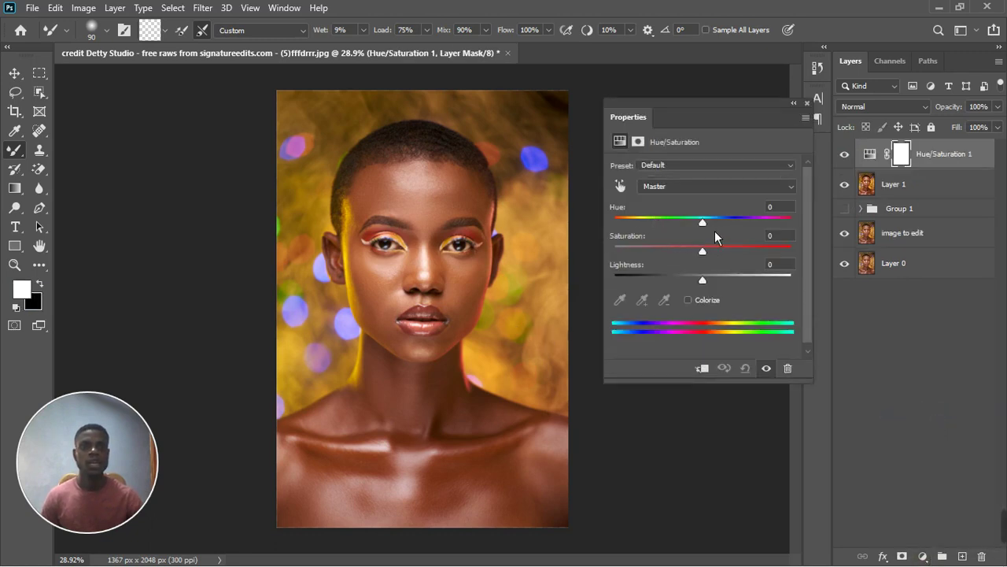
left_click(627, 191)
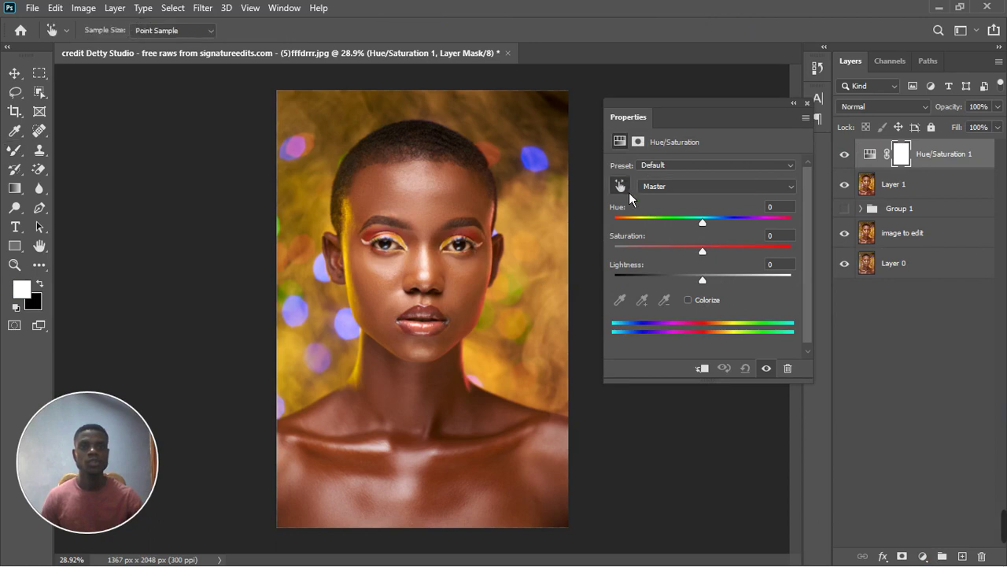
left_click(423, 223)
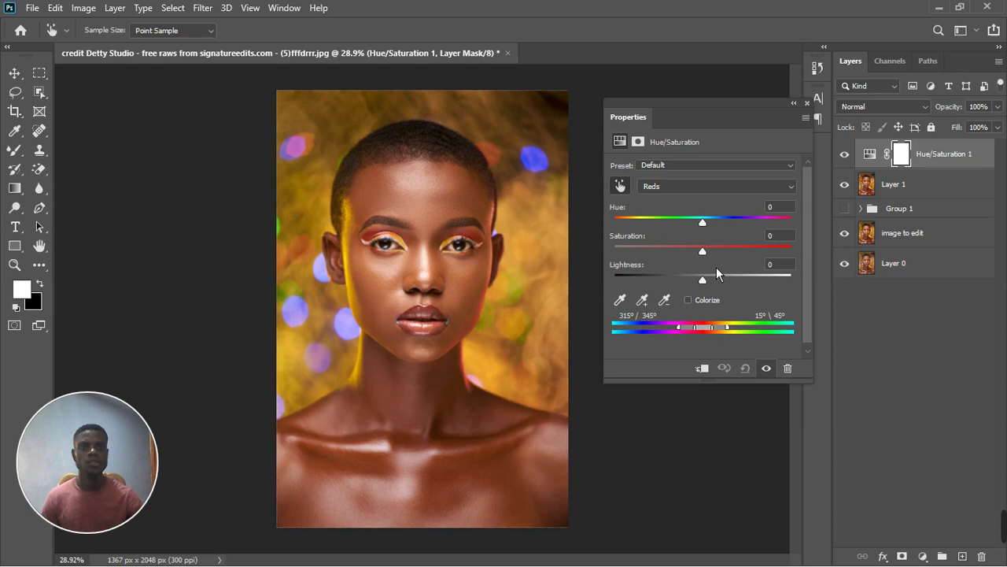
left_click_drag(711, 228, 763, 236)
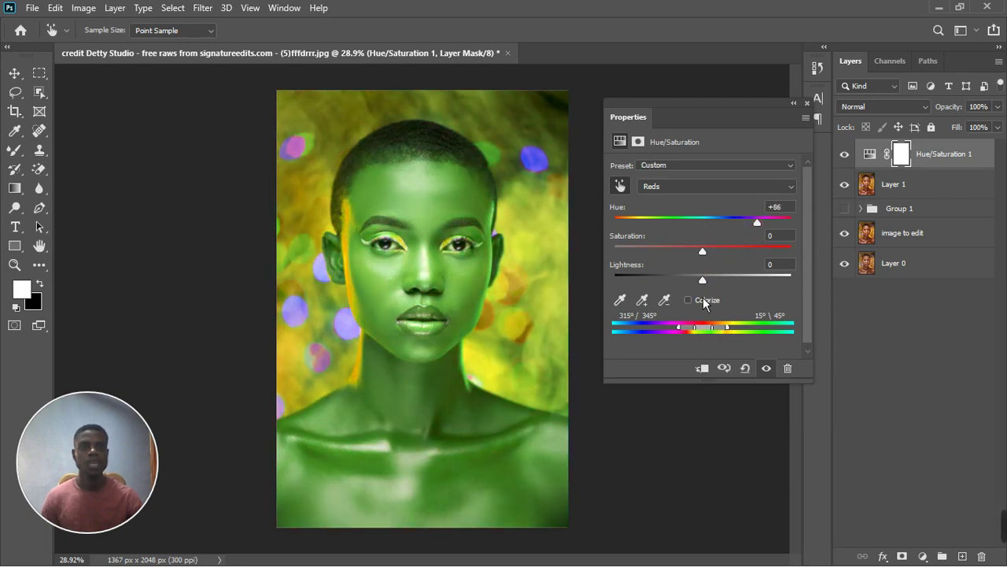
left_click_drag(707, 333, 704, 333)
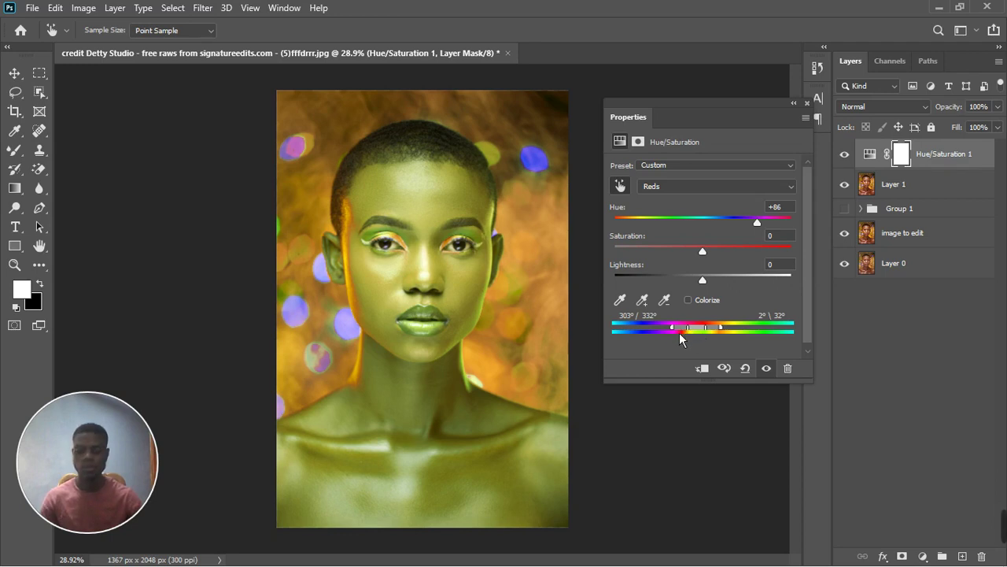
left_click_drag(679, 332, 715, 337)
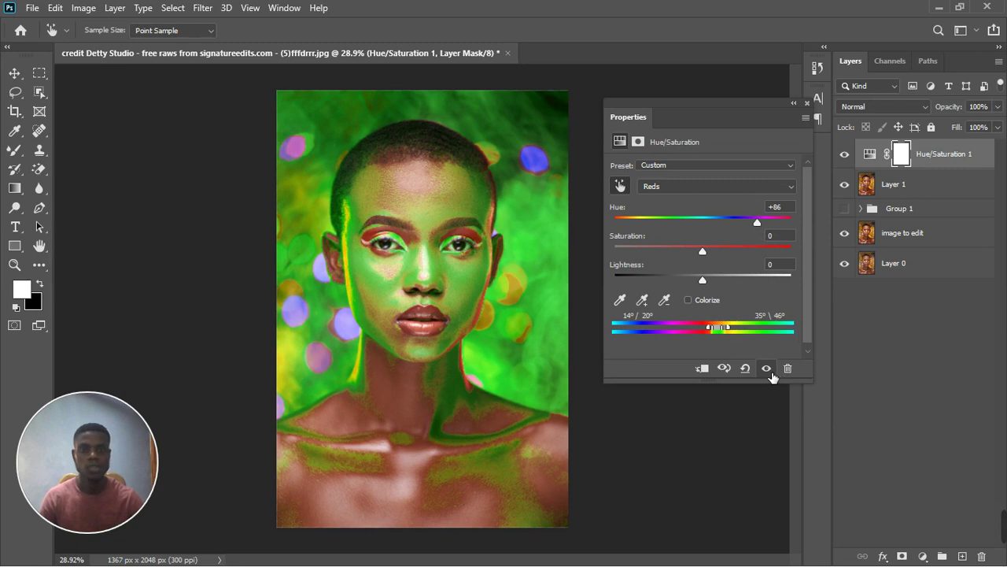
Compare the adjustment on and off, reset the Reds Hue to 0 and nudge it negative
left_click(767, 369)
left_click(768, 369)
left_click(768, 370)
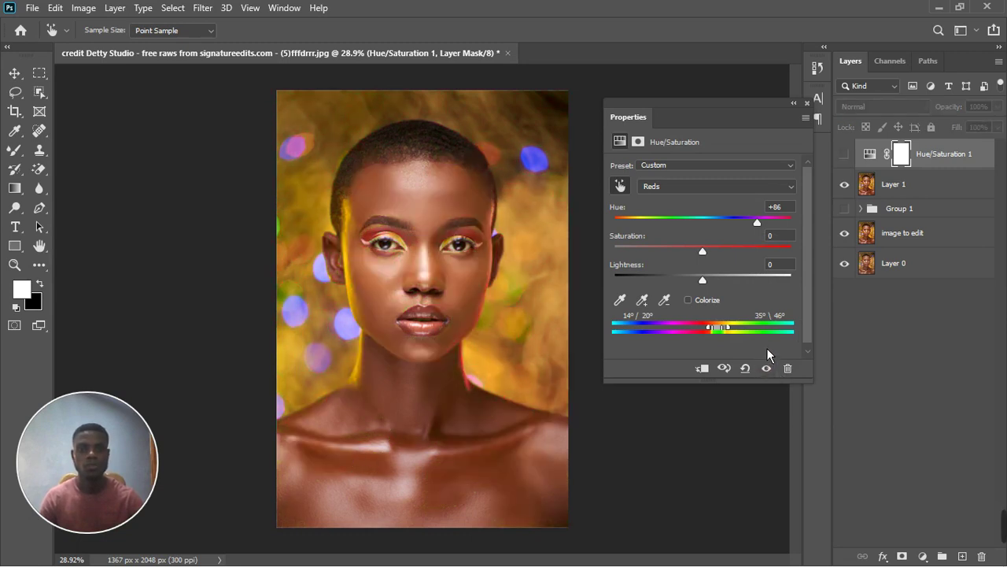
left_click(771, 370)
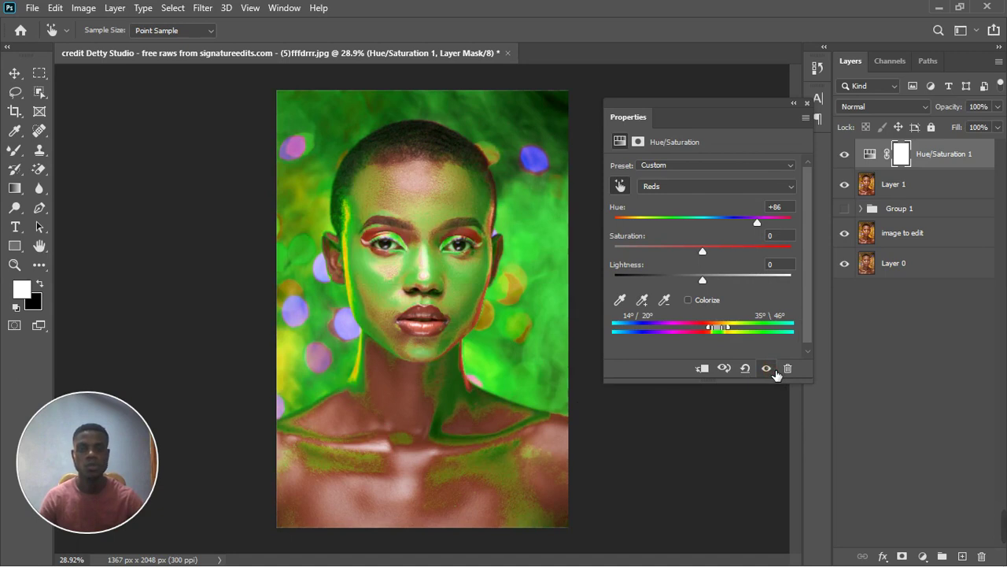
left_click(774, 372)
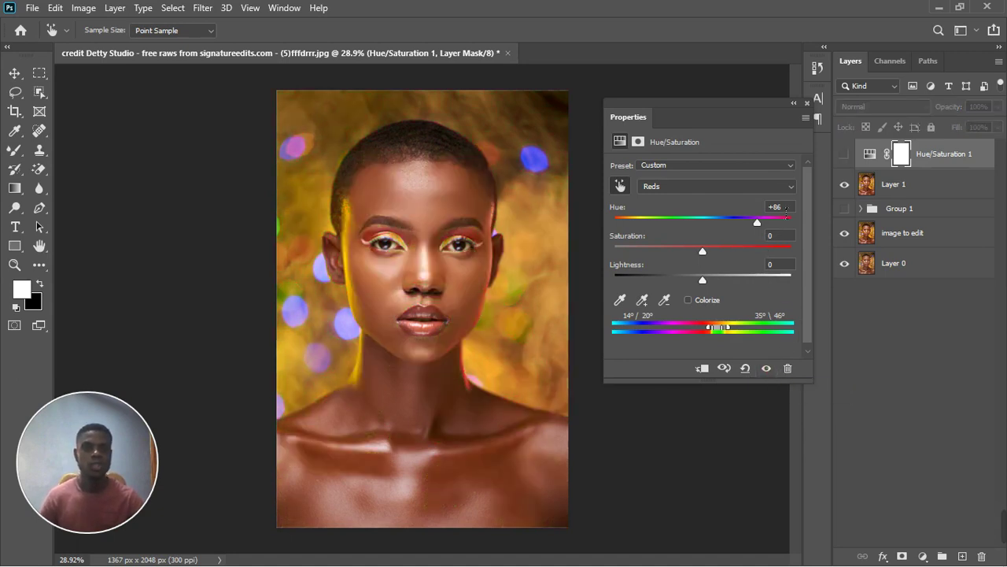
left_click(779, 207)
type("0")
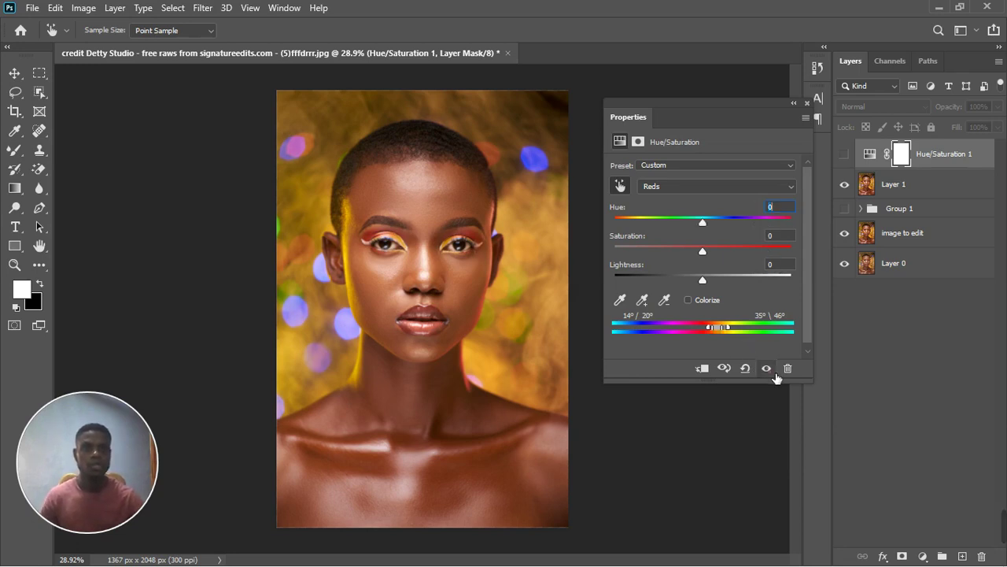
left_click(770, 371)
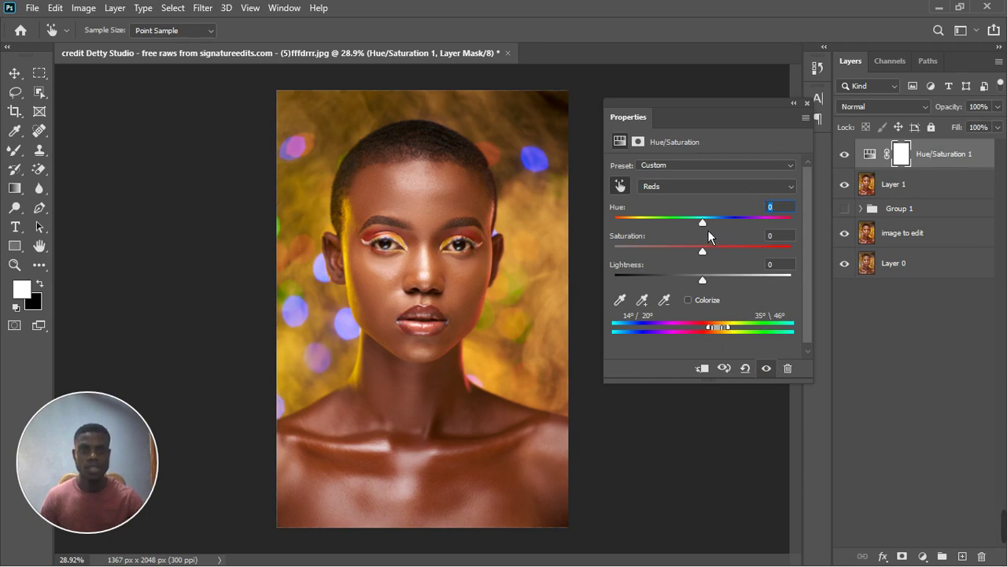
key("Down")
key("Down")
key("Down")
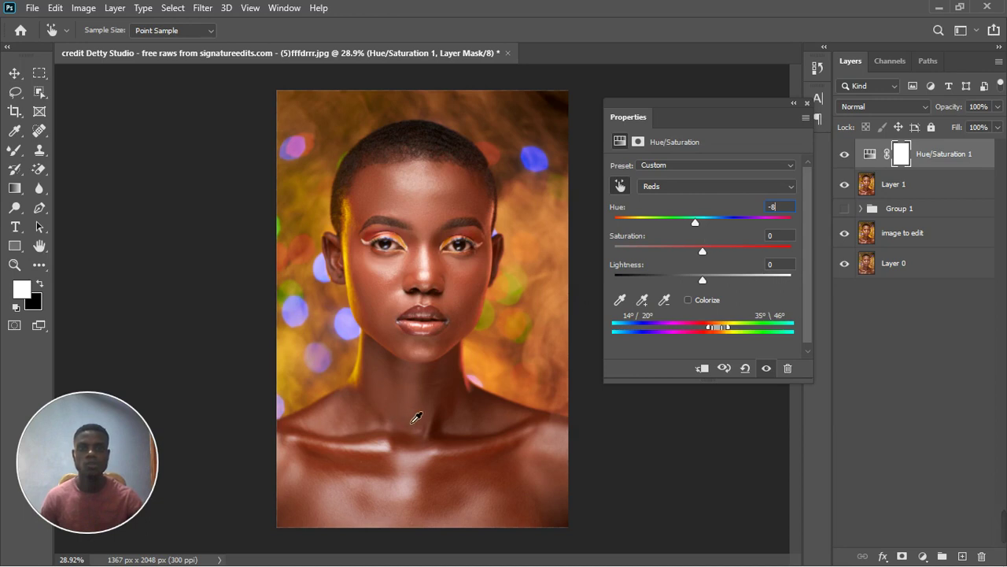
Settle the Reds Hue at -4 and raise Saturation to +5, comparing with the layer toggled
left_click(767, 368)
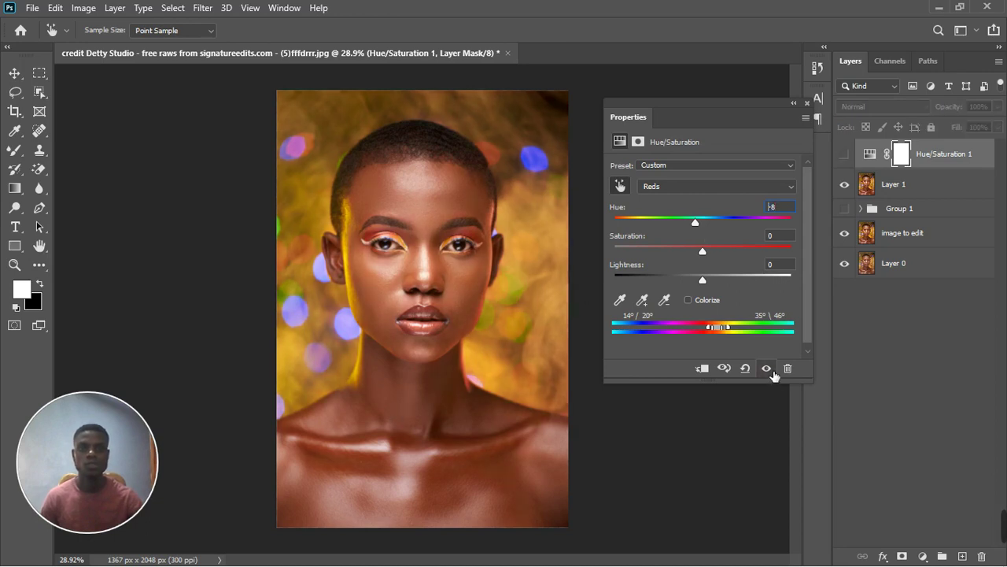
left_click(768, 370)
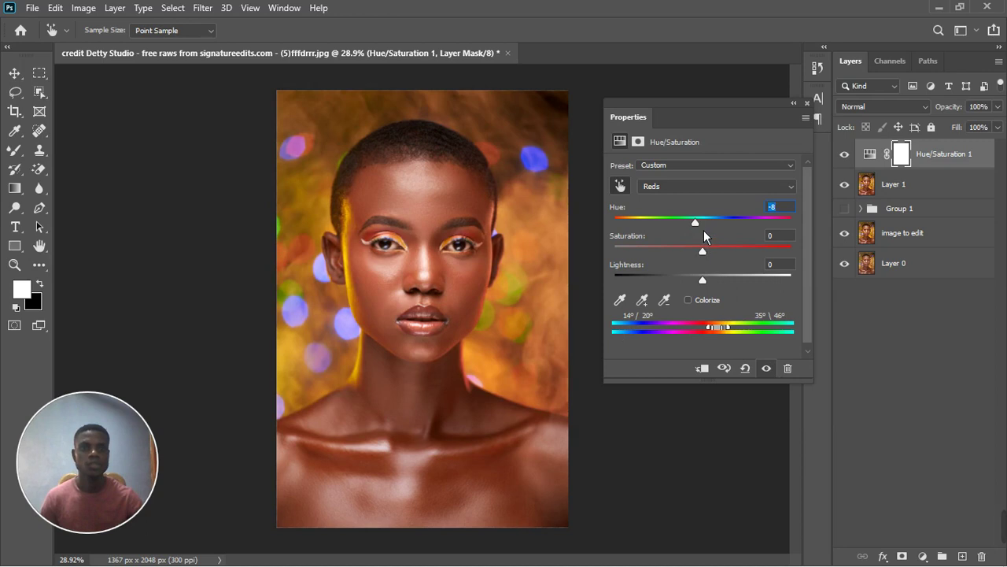
type("-7")
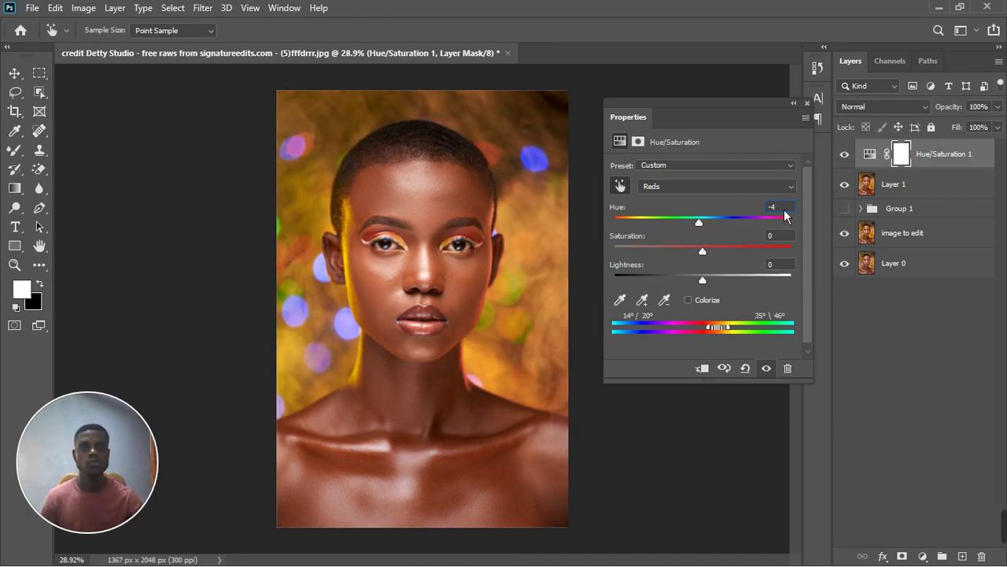
left_click(767, 367)
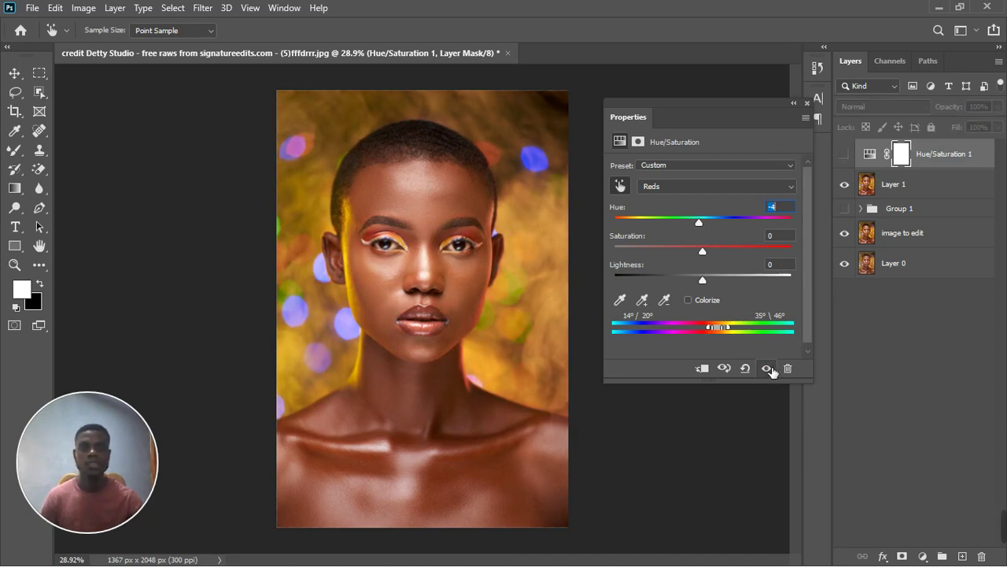
left_click(767, 368)
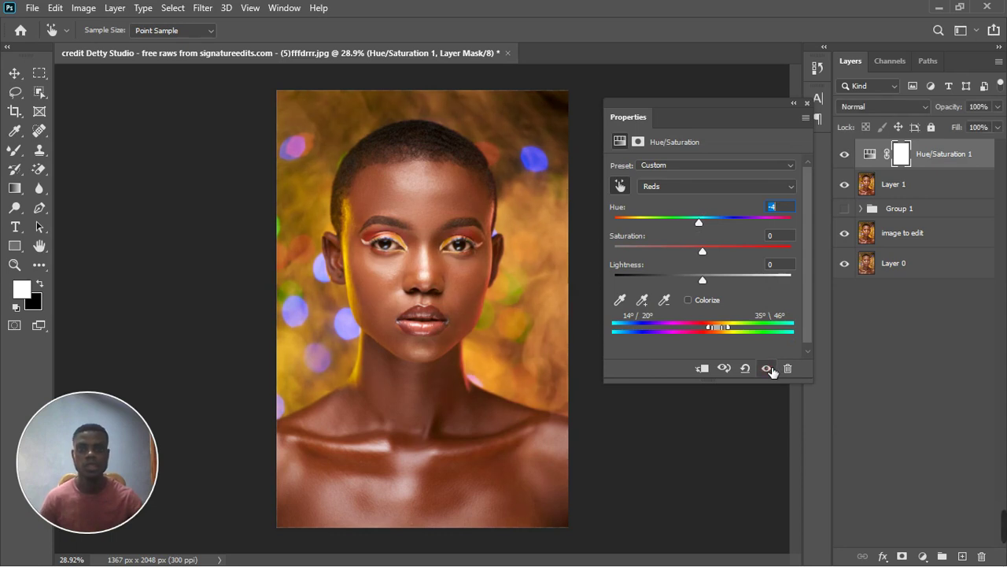
left_click(767, 367)
left_click(767, 367)
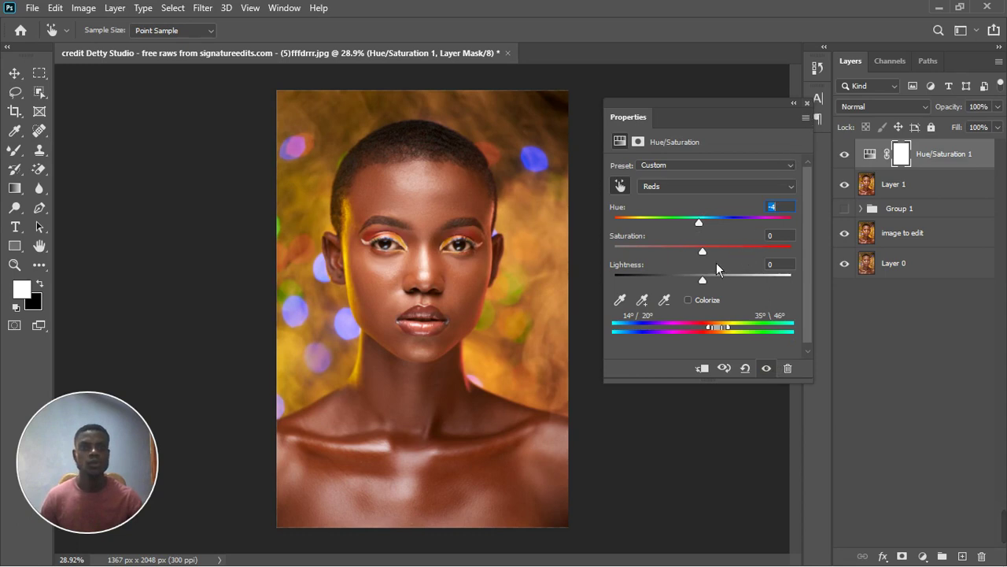
left_click_drag(708, 259, 712, 258)
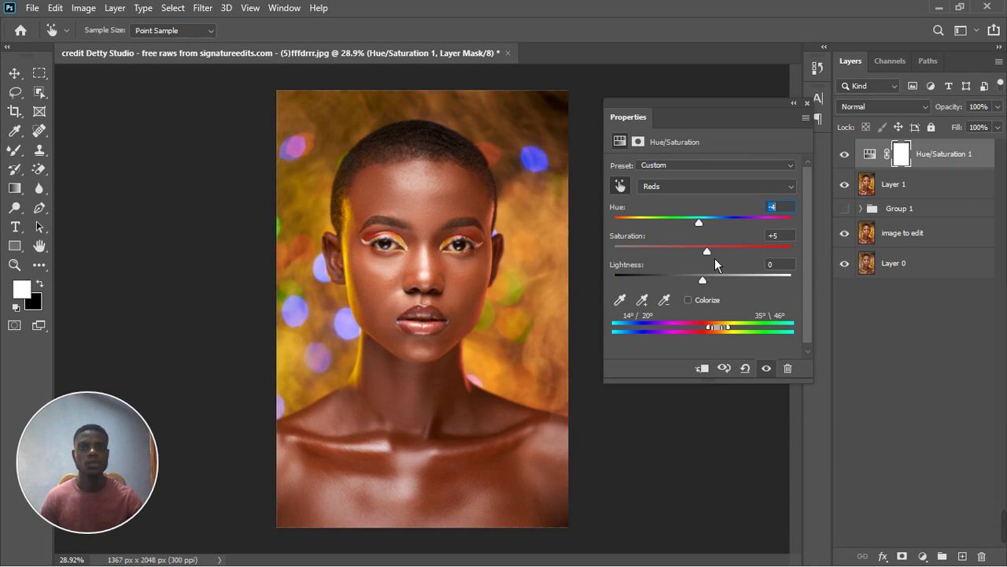
Close Properties and toggle Hue/Saturation 1 to compare the skin tones before and after
left_click(820, 116)
left_click(844, 154)
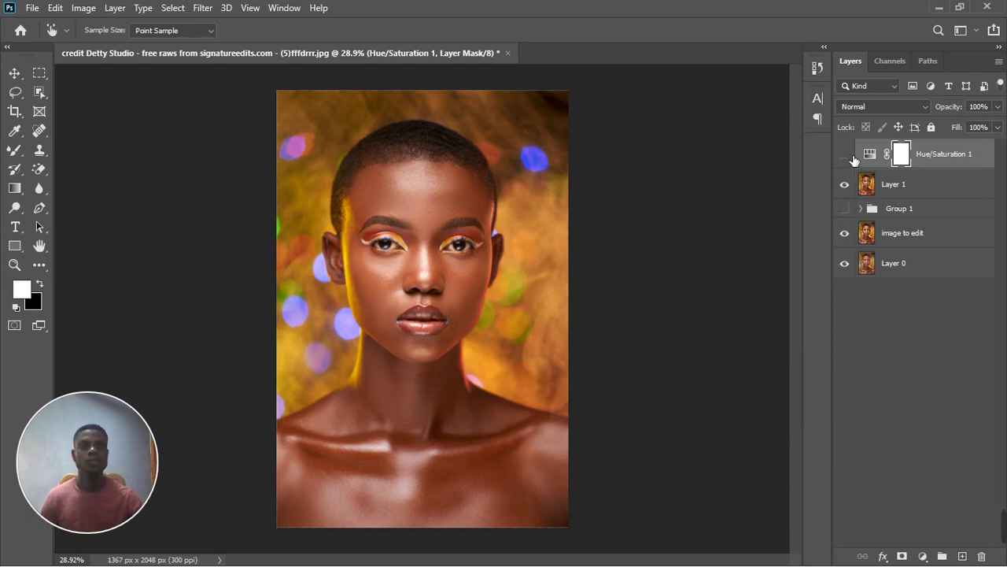
left_click(852, 156)
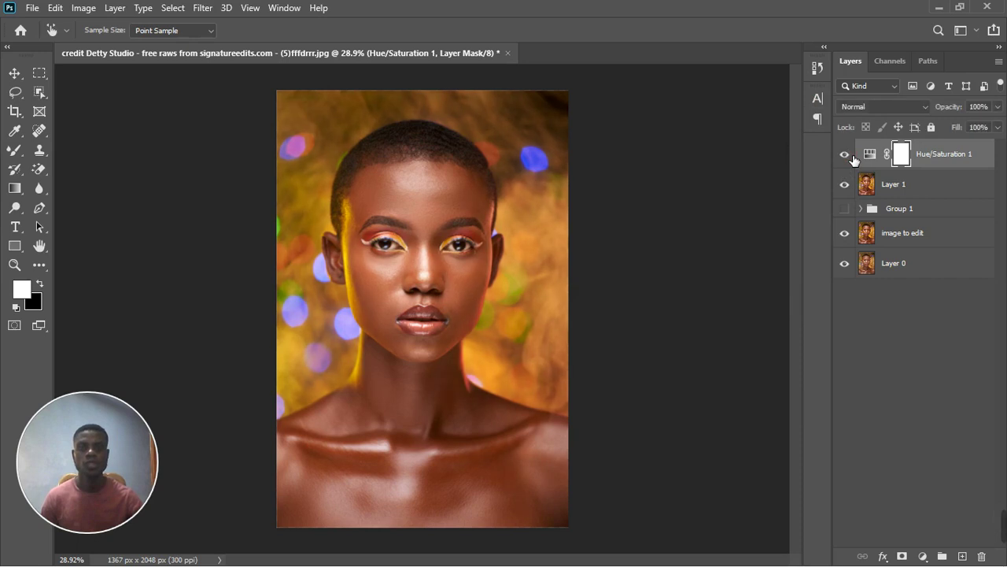
scroll(429, 305, "up", 5)
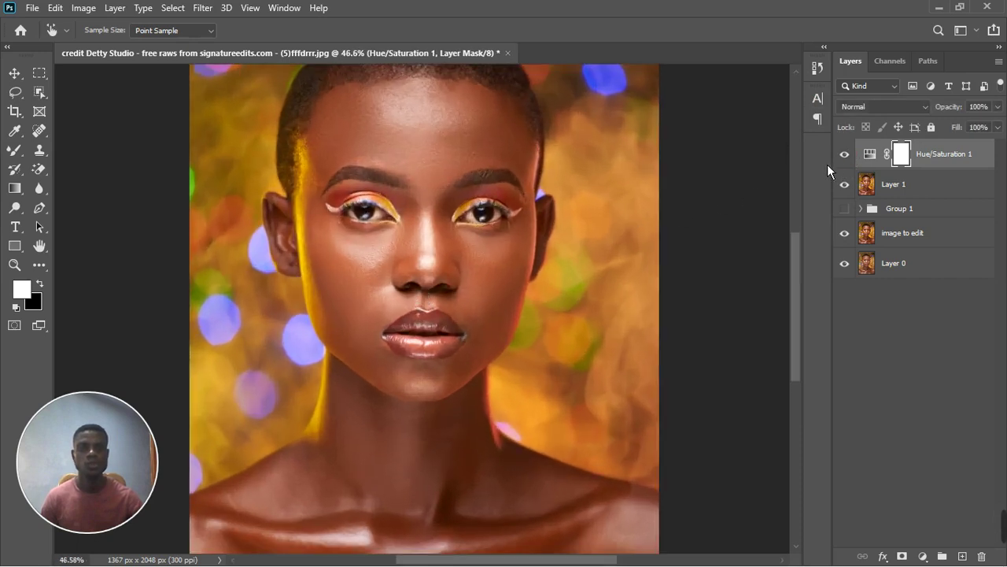
left_click(844, 154)
left_click(844, 154)
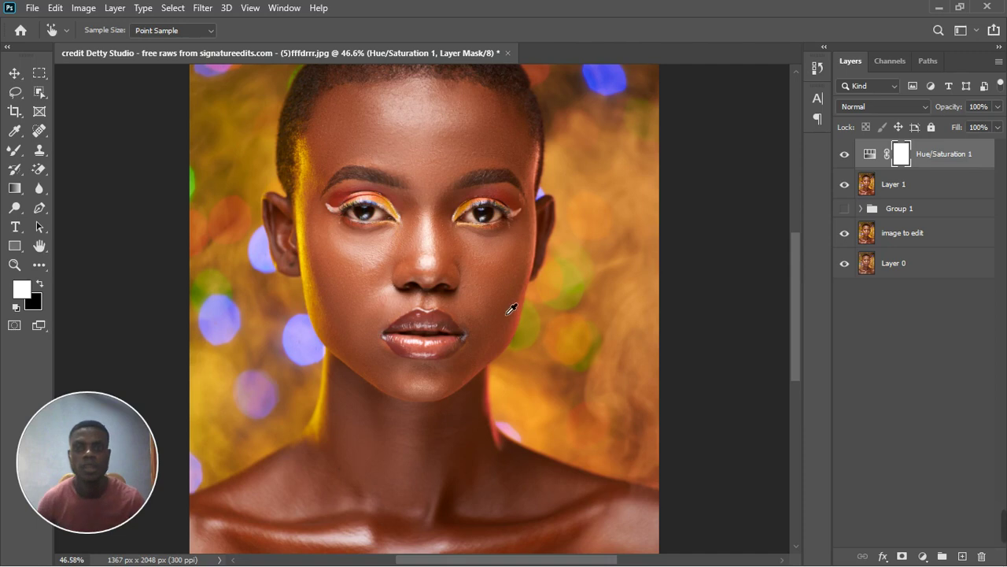
scroll(512, 309, "down", 5)
scroll(424, 311, "up", 2)
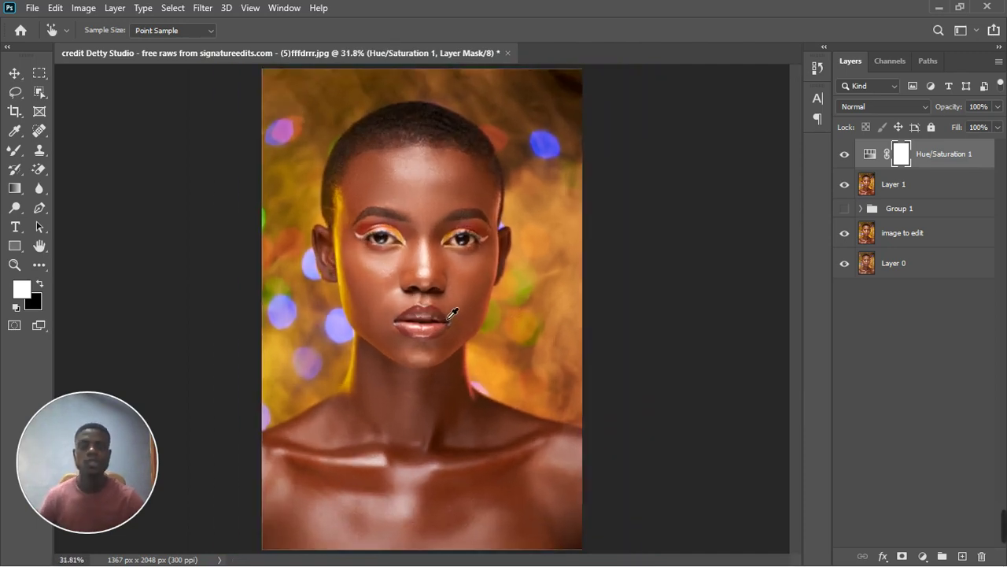
scroll(453, 314, "down", 1)
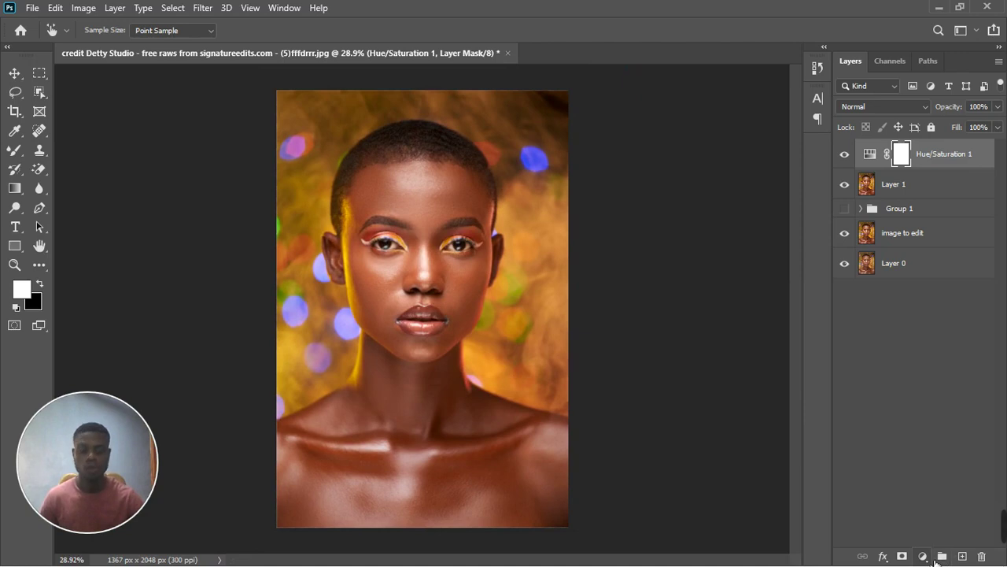
Add a Color Lookup layer loading the JCS MELANIN PLUS.CUBE 3D LUT from Downloads
left_click(923, 557)
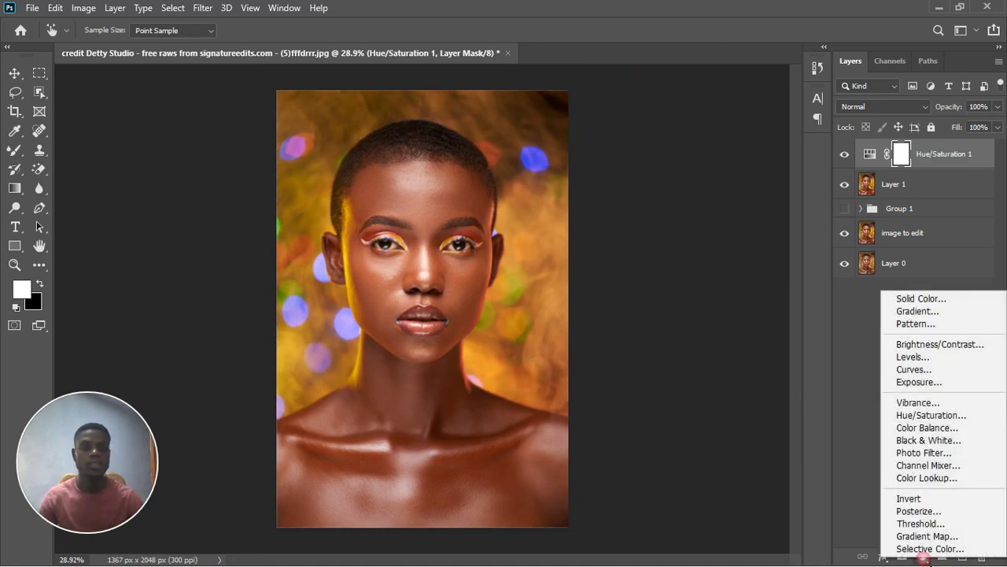
left_click(947, 480)
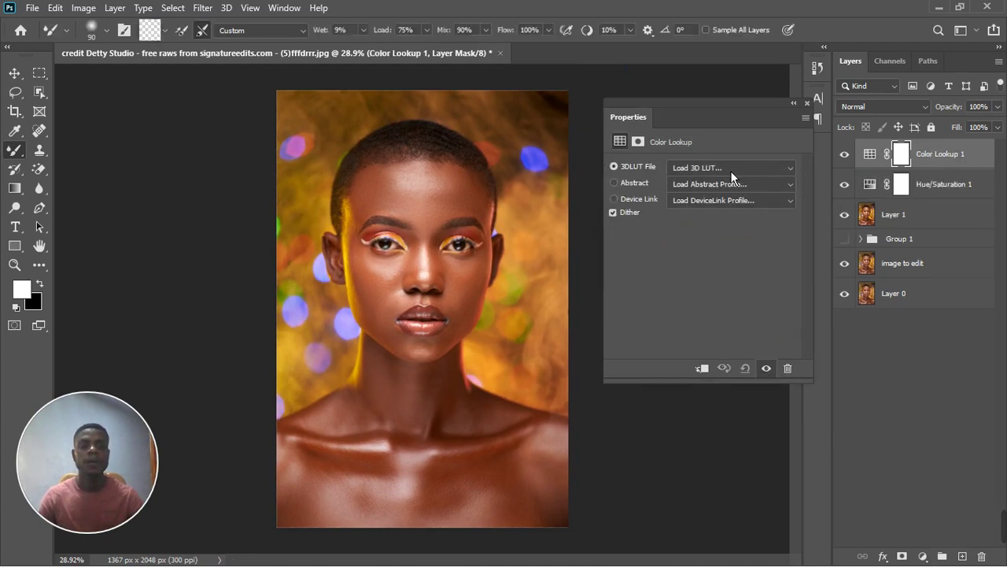
left_click(731, 170)
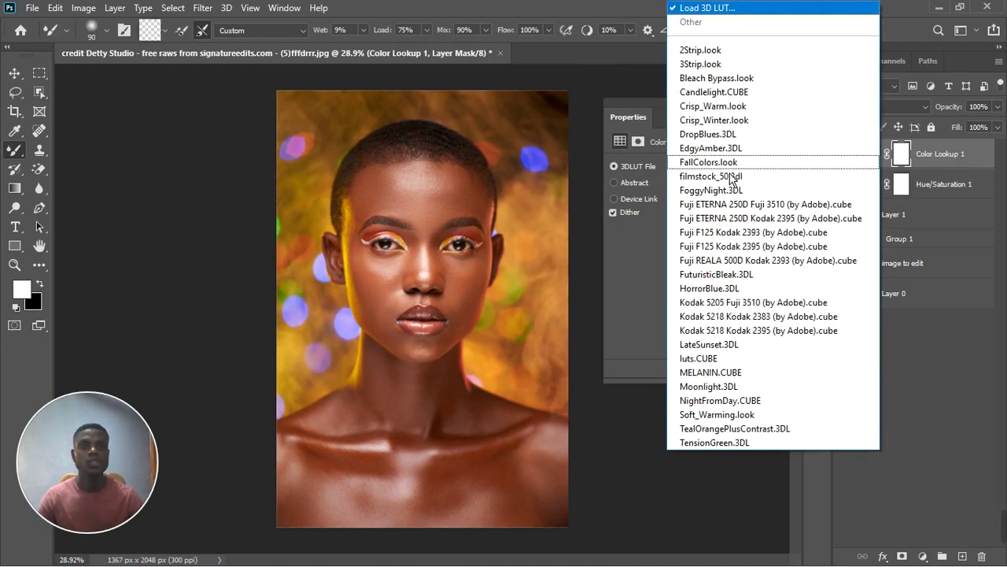
left_click(747, 9)
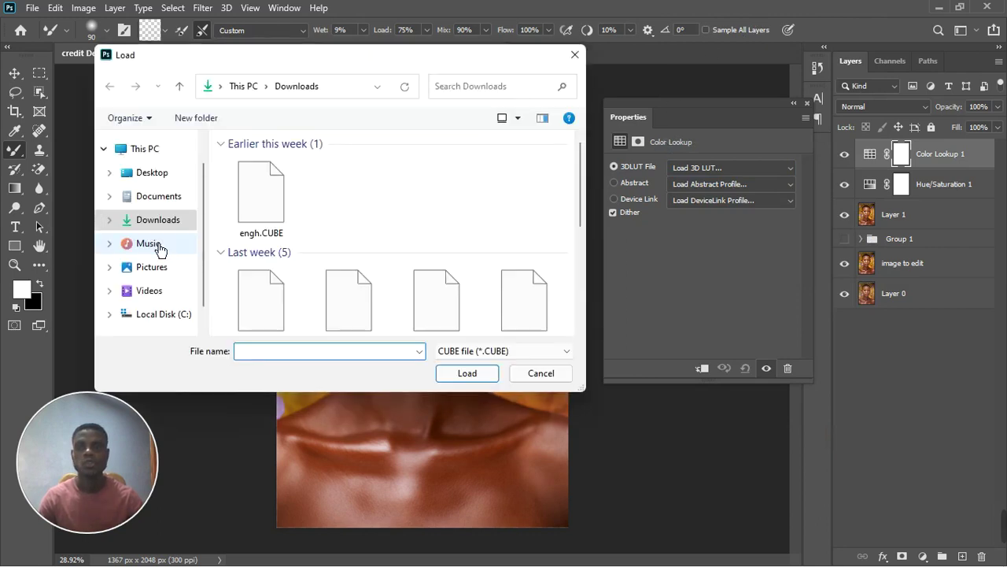
double_click(524, 283)
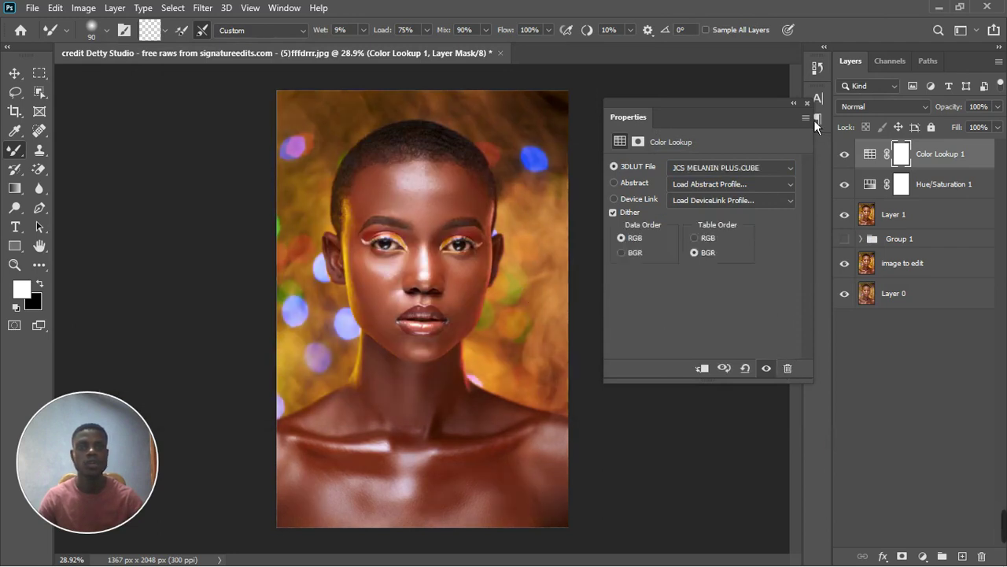
left_click(815, 115)
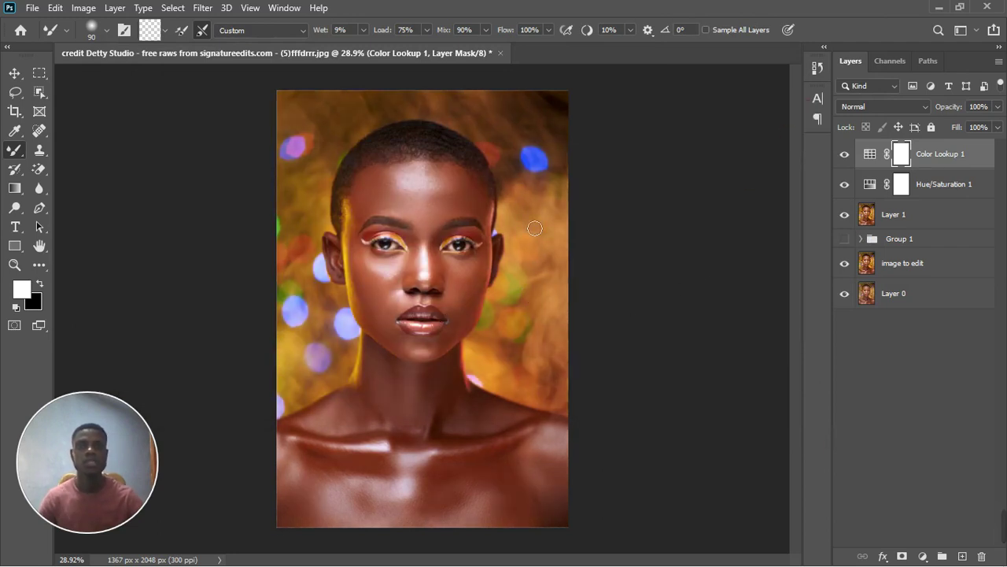
key("ctrl+plus")
key("ctrl+0")
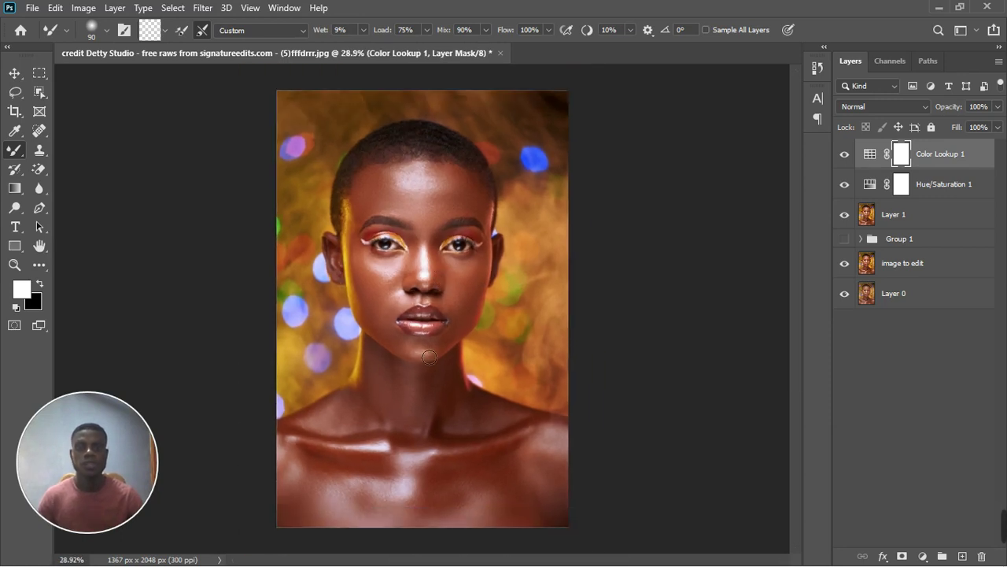
scroll(430, 358, "up", 1)
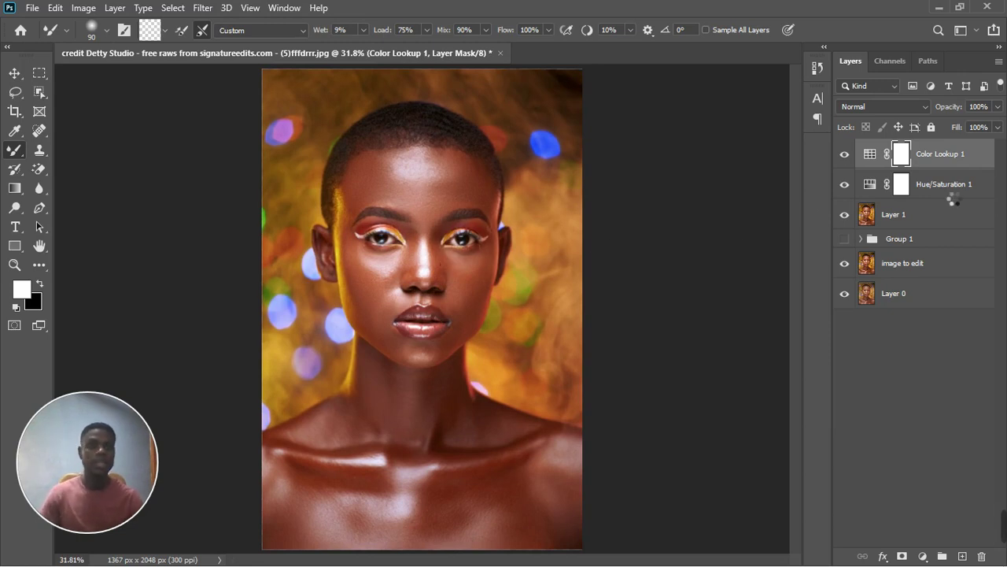
Stamp visible edits into Layer 2, then hide the adjustments and lower layers to reveal the original
key("x")
key("ctrl+shift+alt+e")
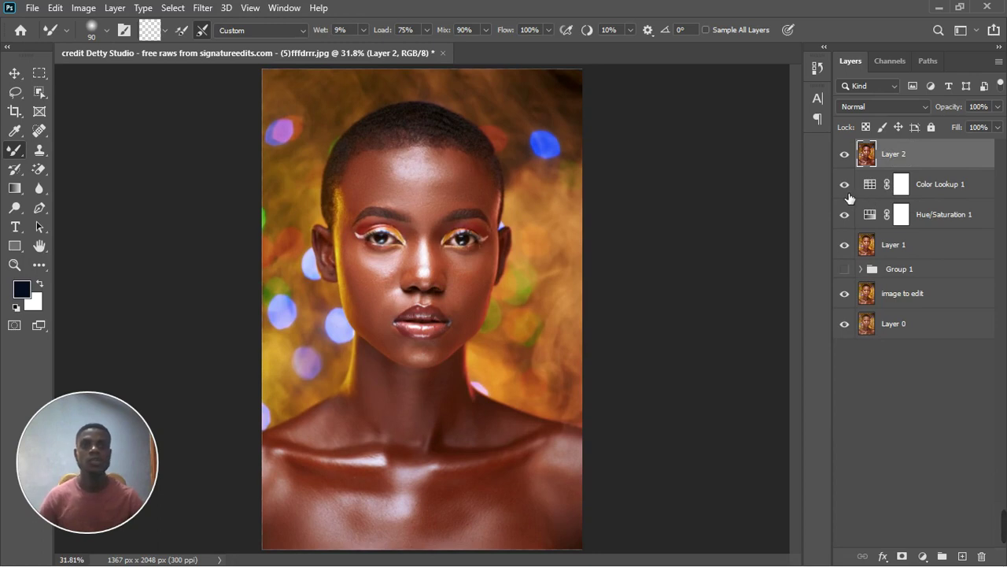
left_click(844, 184)
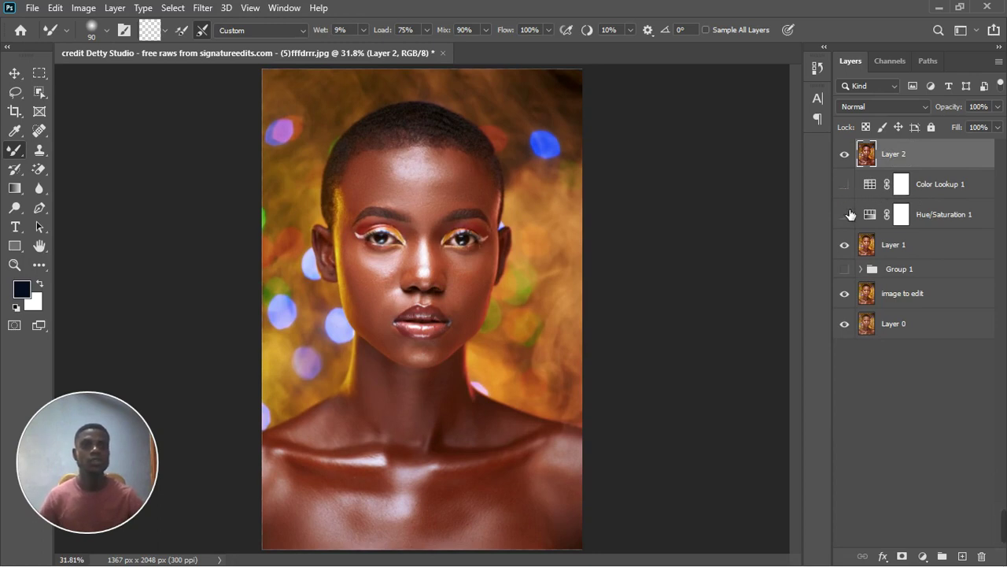
left_click(846, 214)
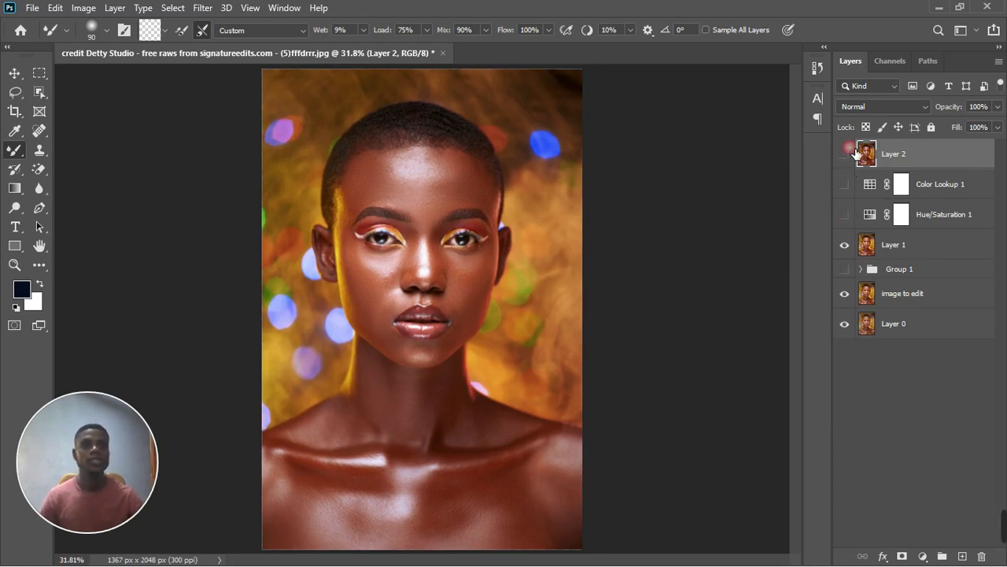
left_click(845, 153)
left_click(845, 245)
left_click(844, 294)
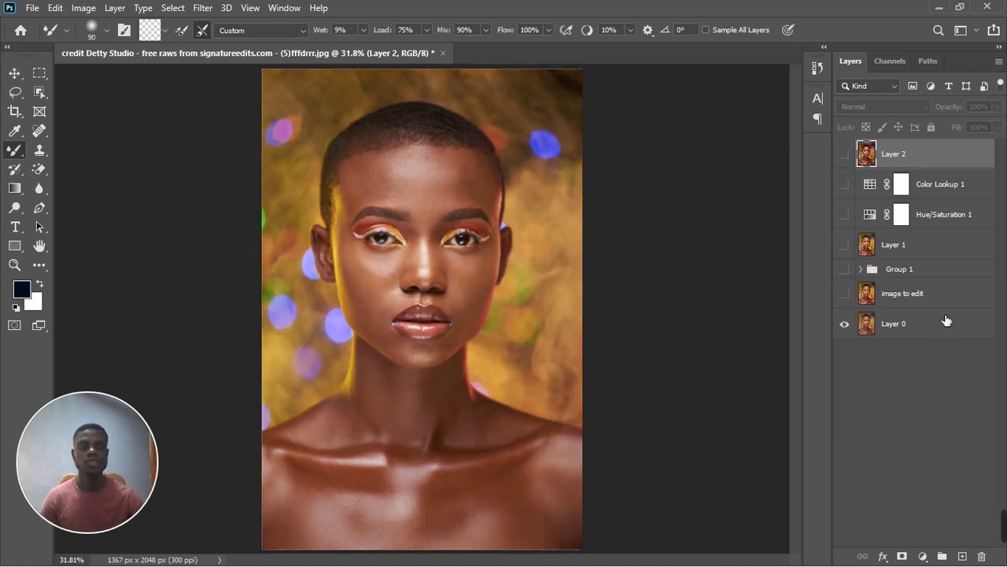
Turn image to edit, Layer 1 and the merged Layer 2 back on
left_click(846, 295)
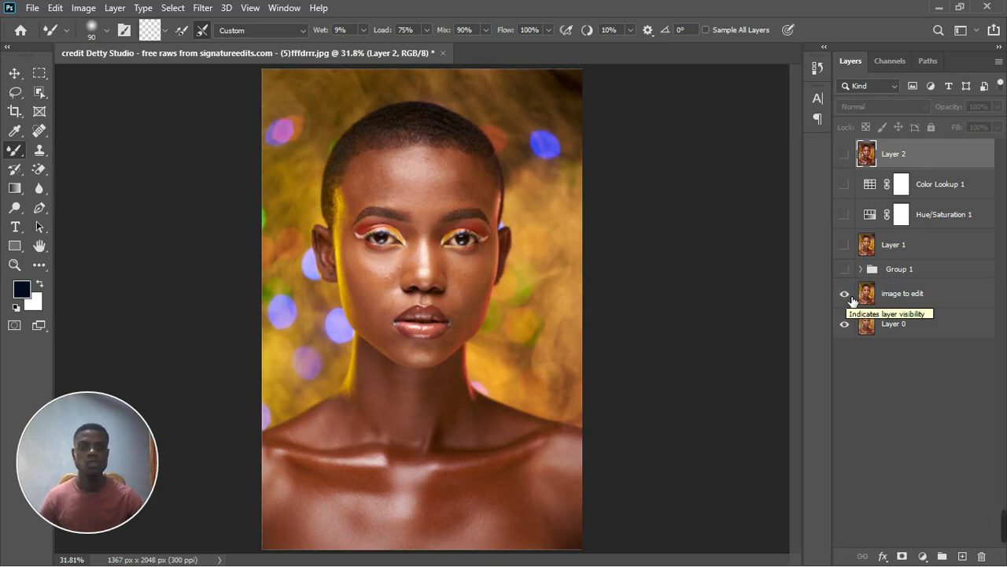
left_click(845, 245)
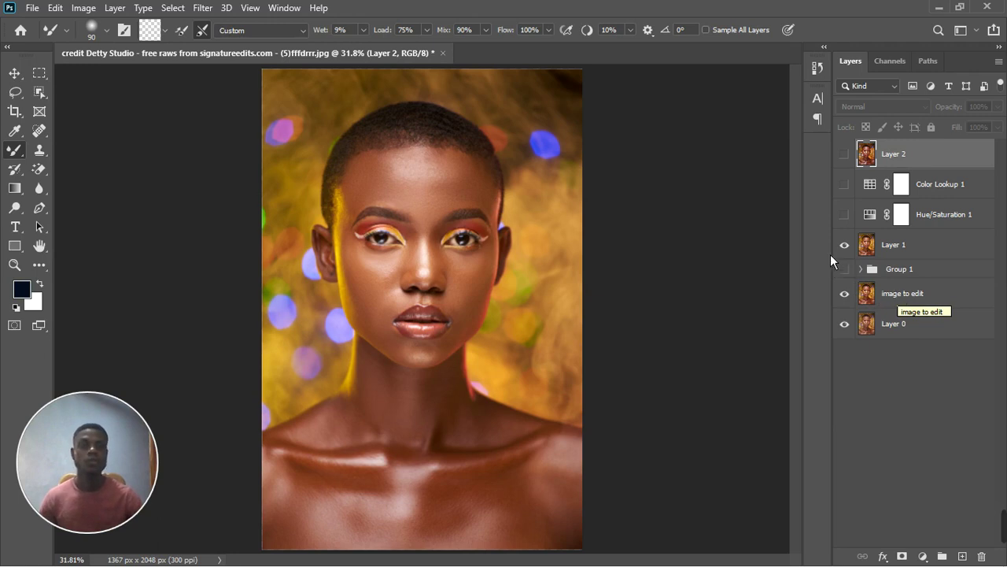
left_click(844, 154)
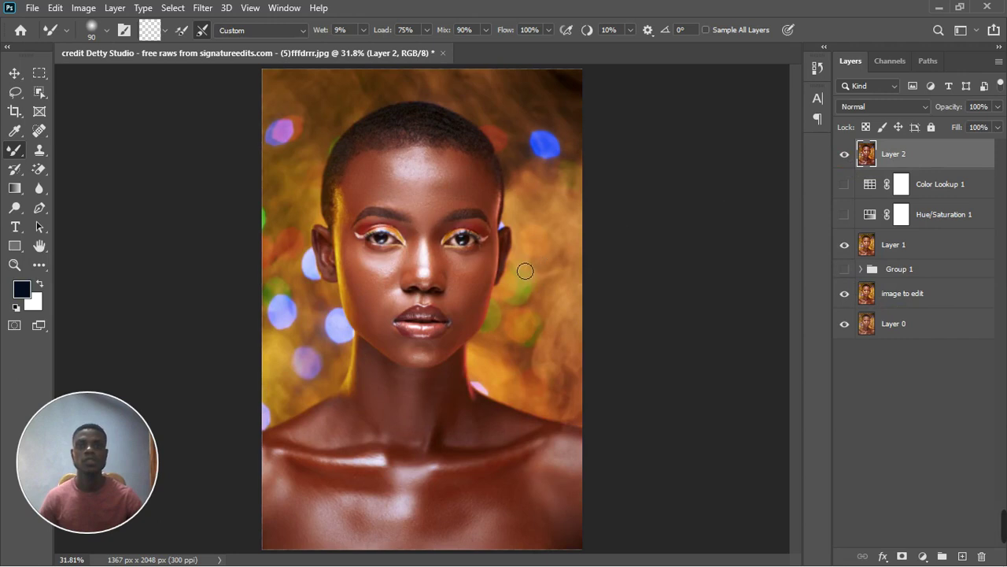
scroll(524, 272, "down", 3)
scroll(459, 290, "up", 2)
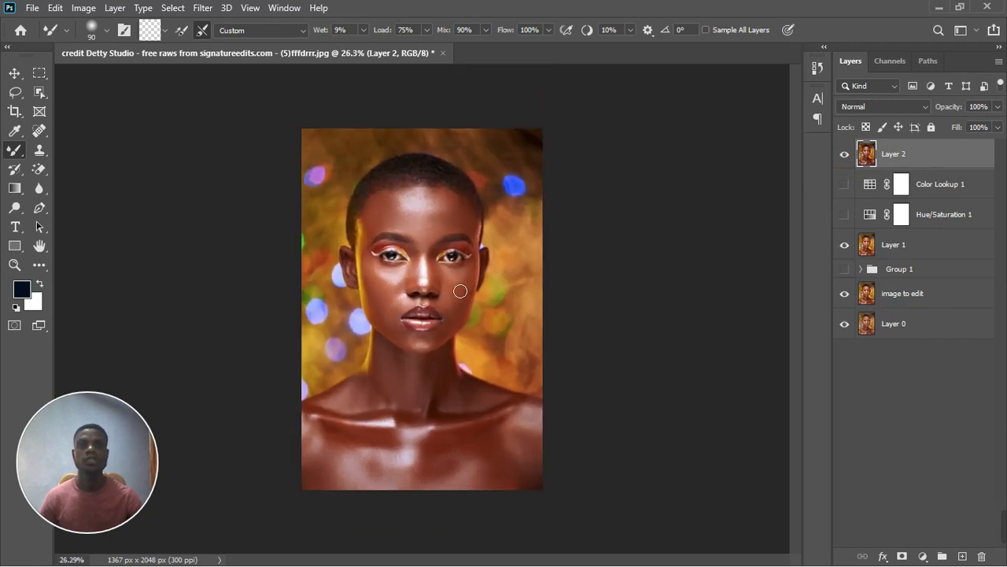